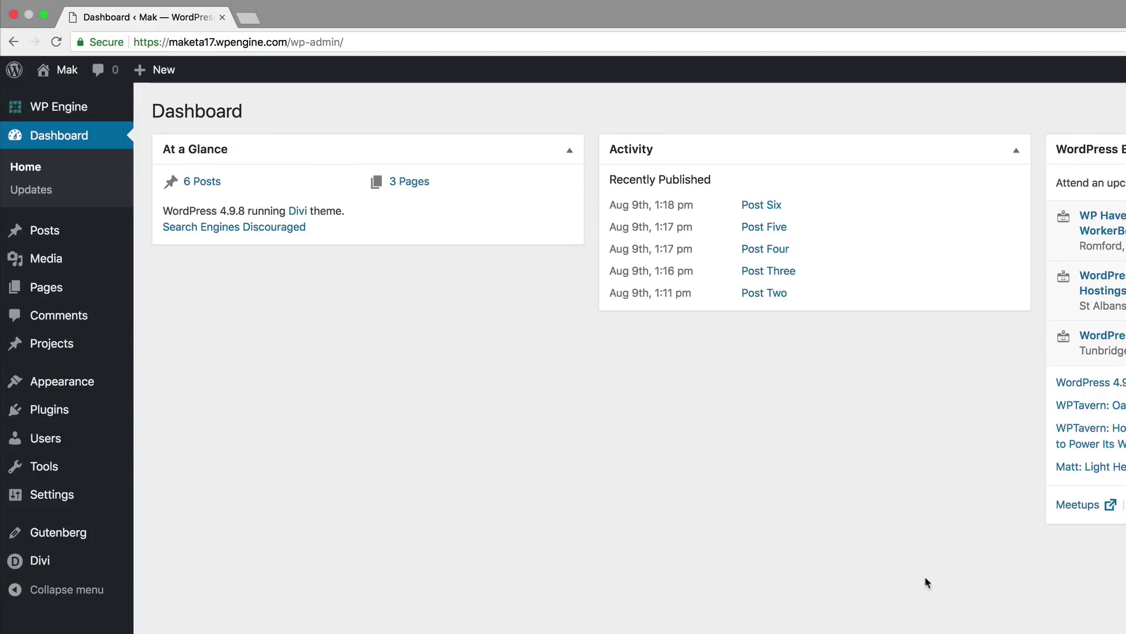
# - Create a new page titled "Features" and start building it from scratch with the Divi Builder
pyautogui.moveTo(59, 292)
pyautogui.click(169, 317)
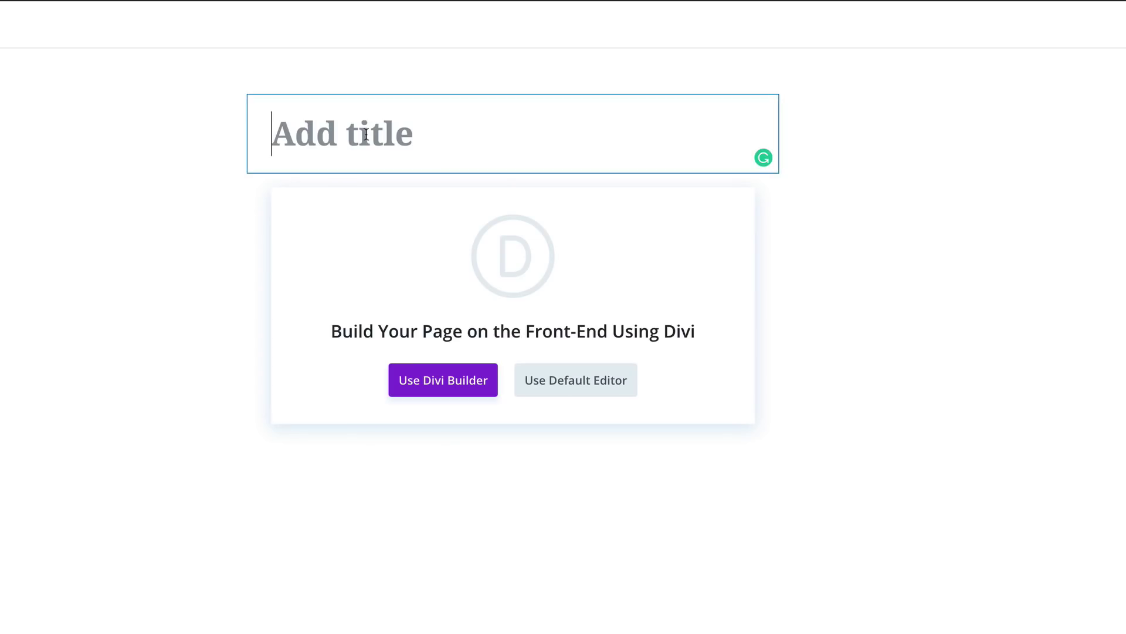
pyautogui.write('Features')
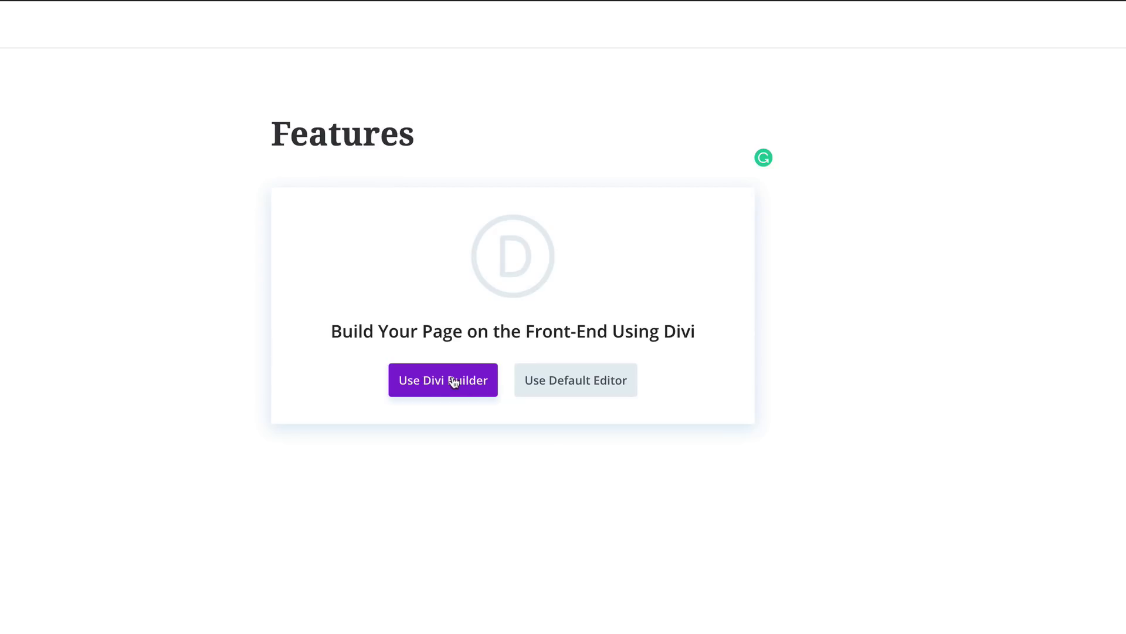
pyautogui.click(455, 382)
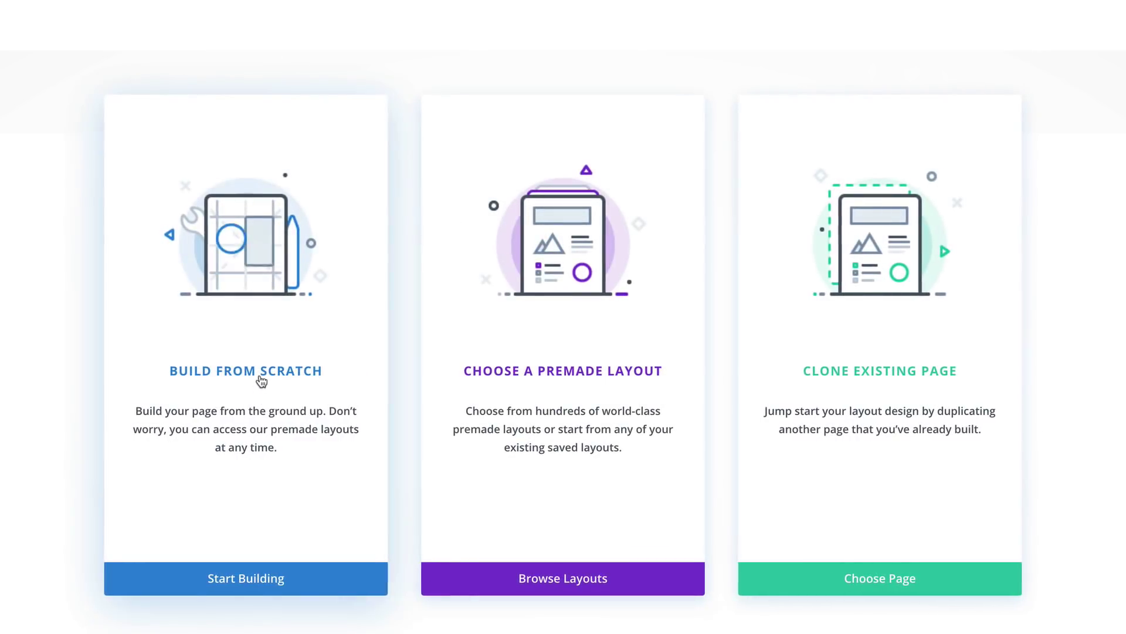
pyautogui.click(272, 374)
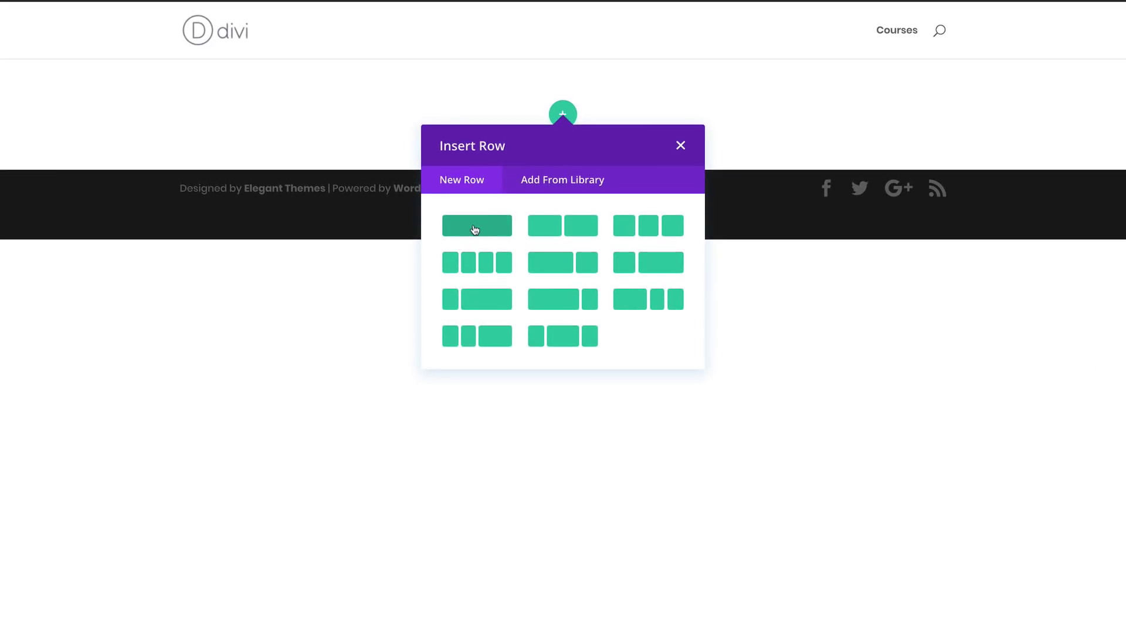
# - Insert a single-column row in the empty section and add a Text module to it
pyautogui.click(475, 229)
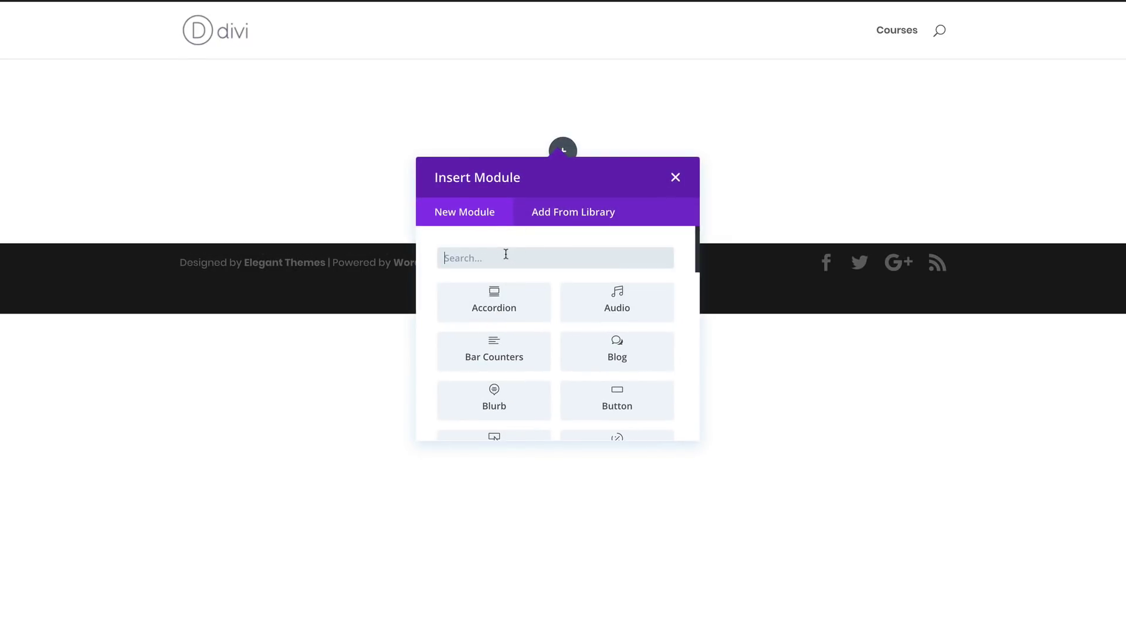
pyautogui.write('te')
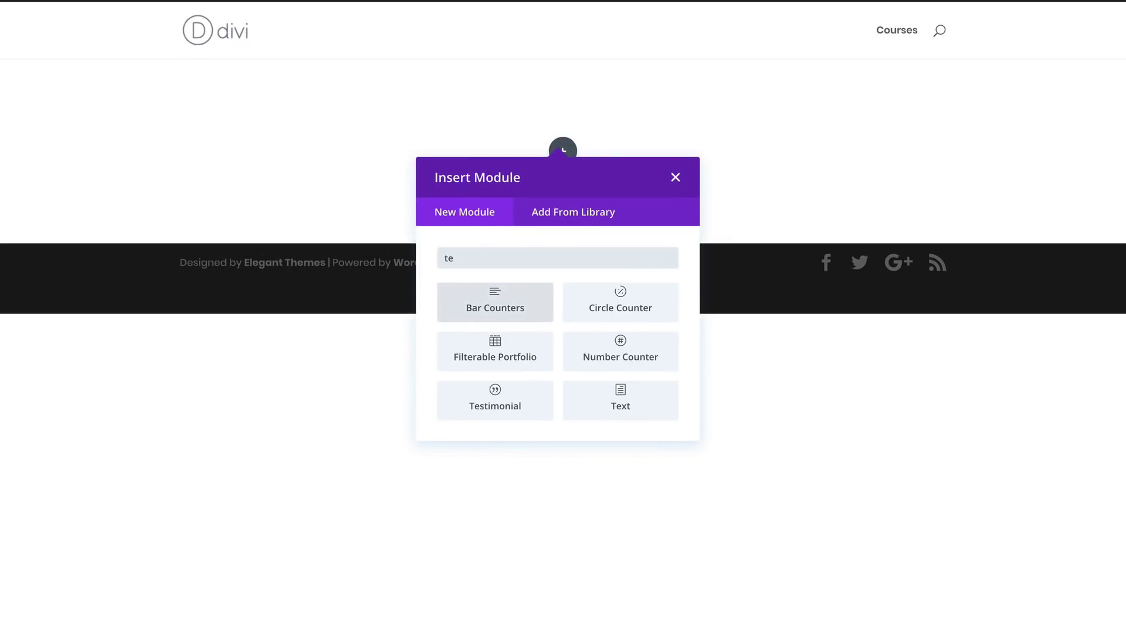
pyautogui.write('x')
pyautogui.click(496, 296)
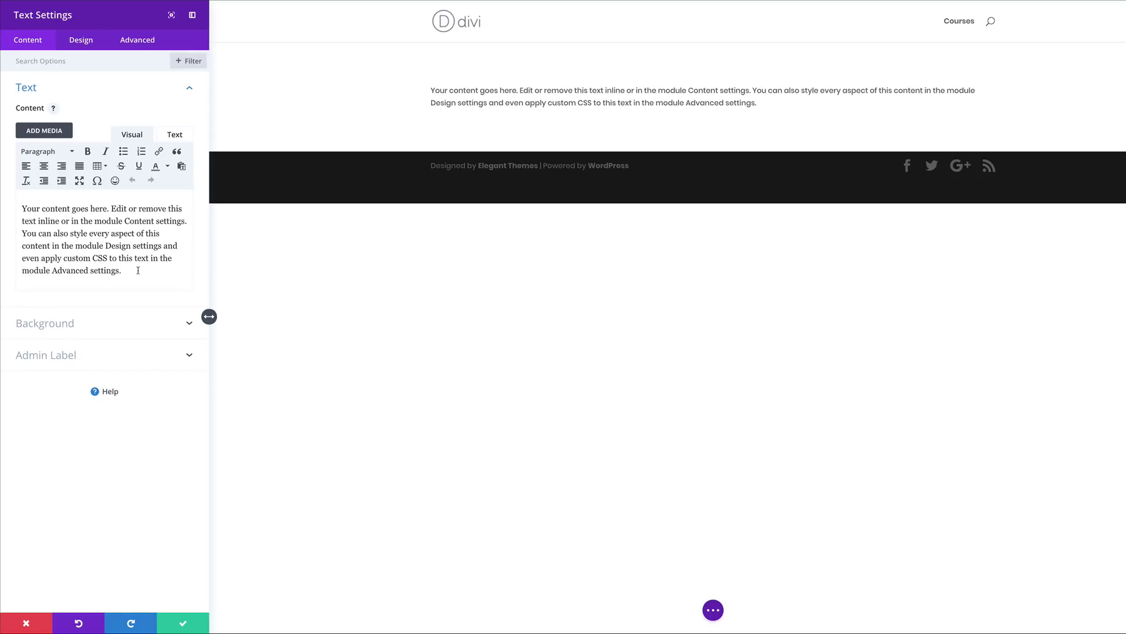
# - Replace the placeholder text with "Our Features" and "Everything you need." on separate lines, formatting the first line as Heading 1
pyautogui.moveTo(138, 270); pyautogui.dragTo(21, 210)
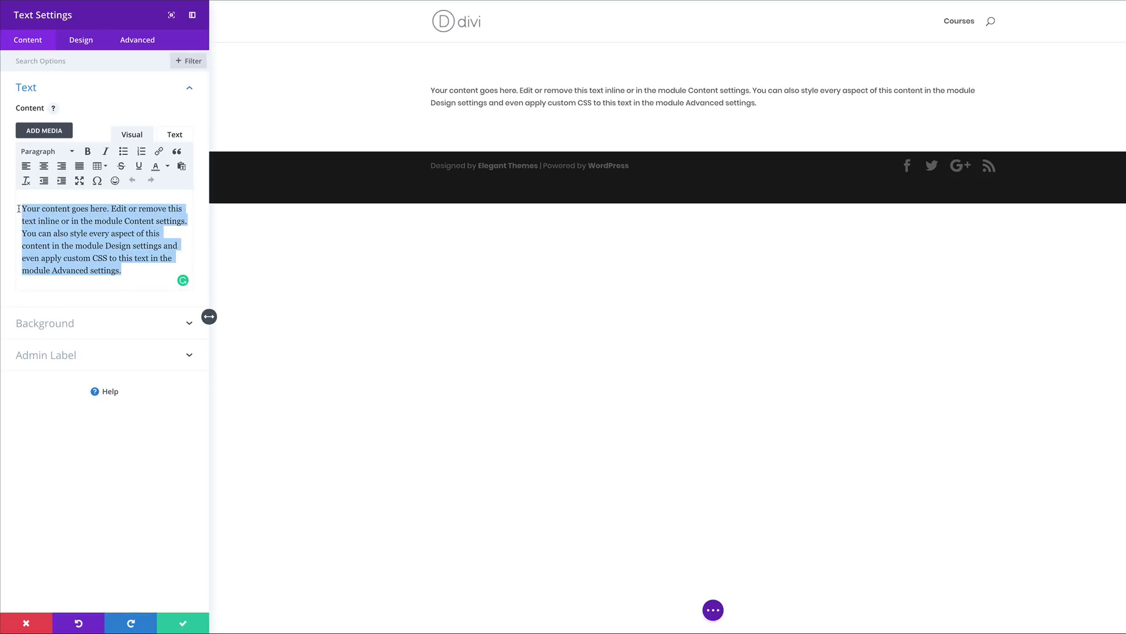
pyautogui.write('Our Features Everything you need.')
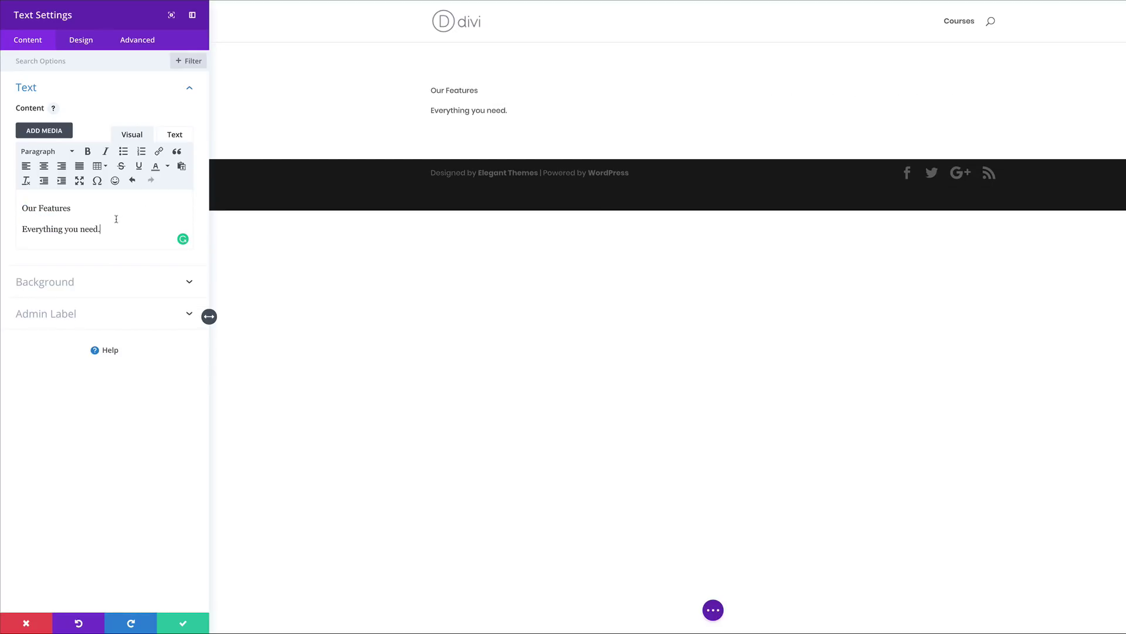
pyautogui.moveTo(80, 209); pyautogui.dragTo(17, 209)
pyautogui.click(68, 154)
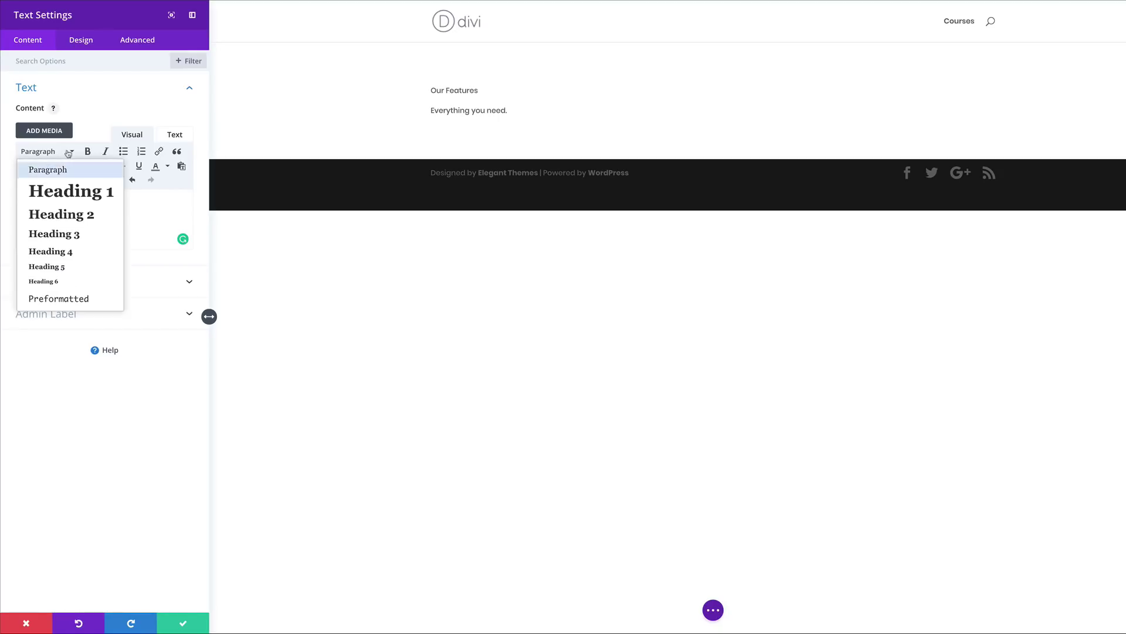
pyautogui.click(88, 190)
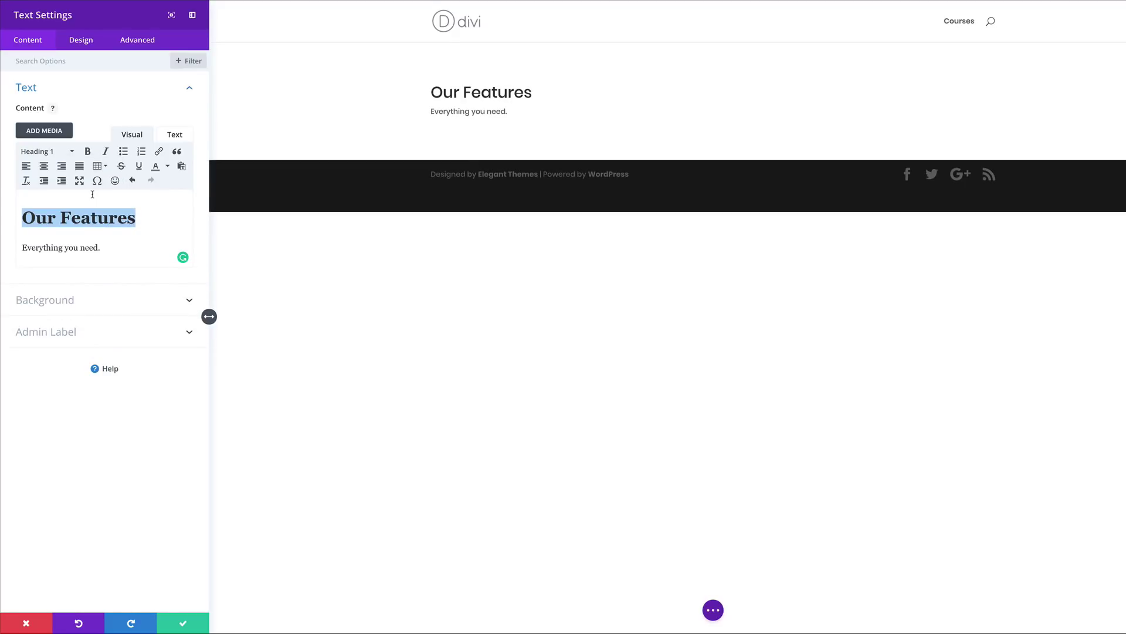
# - Set the Text module's body font to Montserrat with Semi Bold weight
pyautogui.click(83, 40)
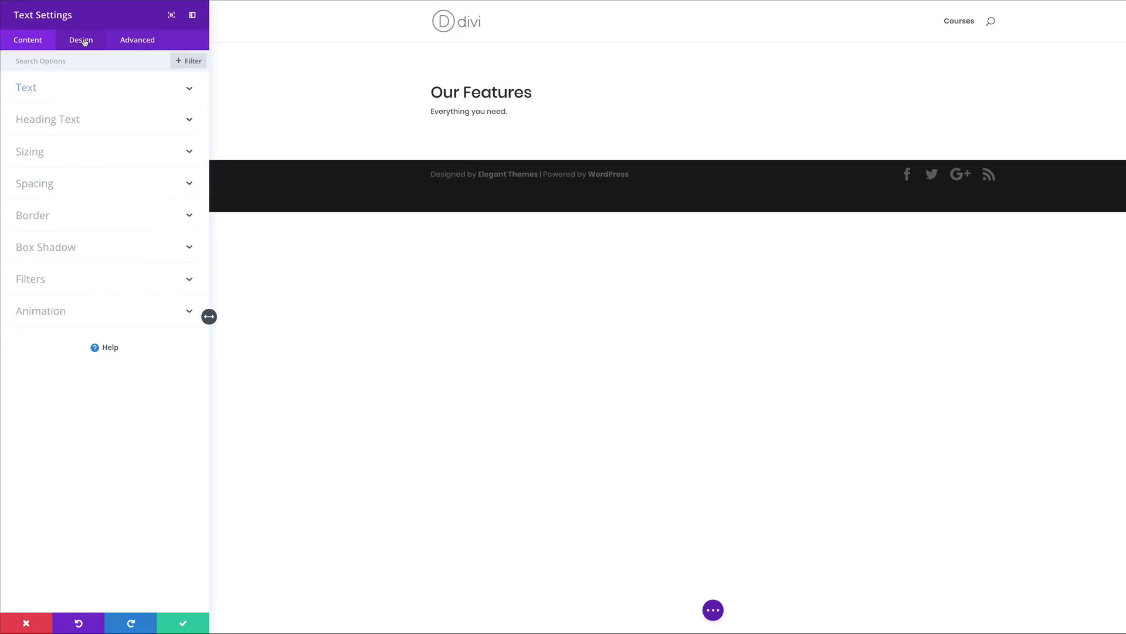
pyautogui.click(45, 92)
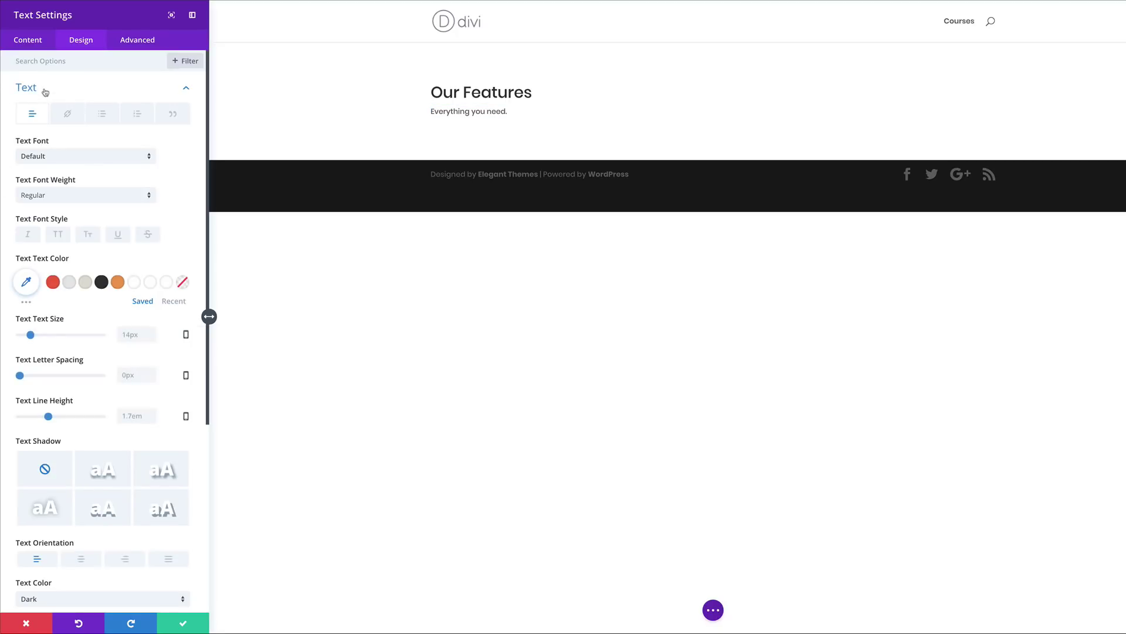
pyautogui.click(97, 159)
pyautogui.write('mont')
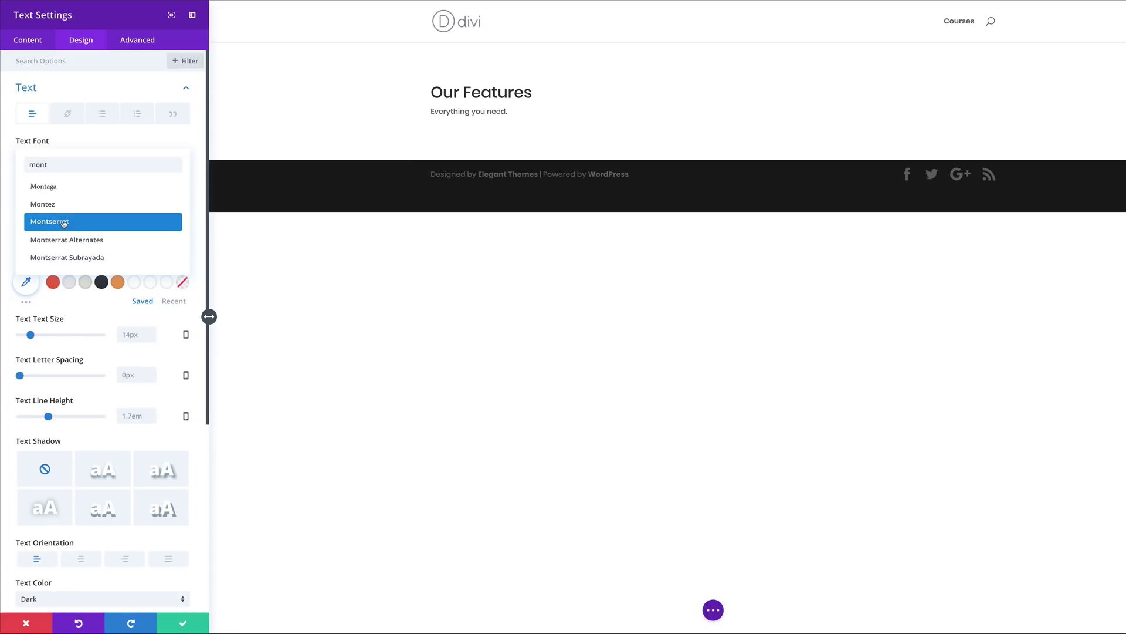
pyautogui.click(64, 223)
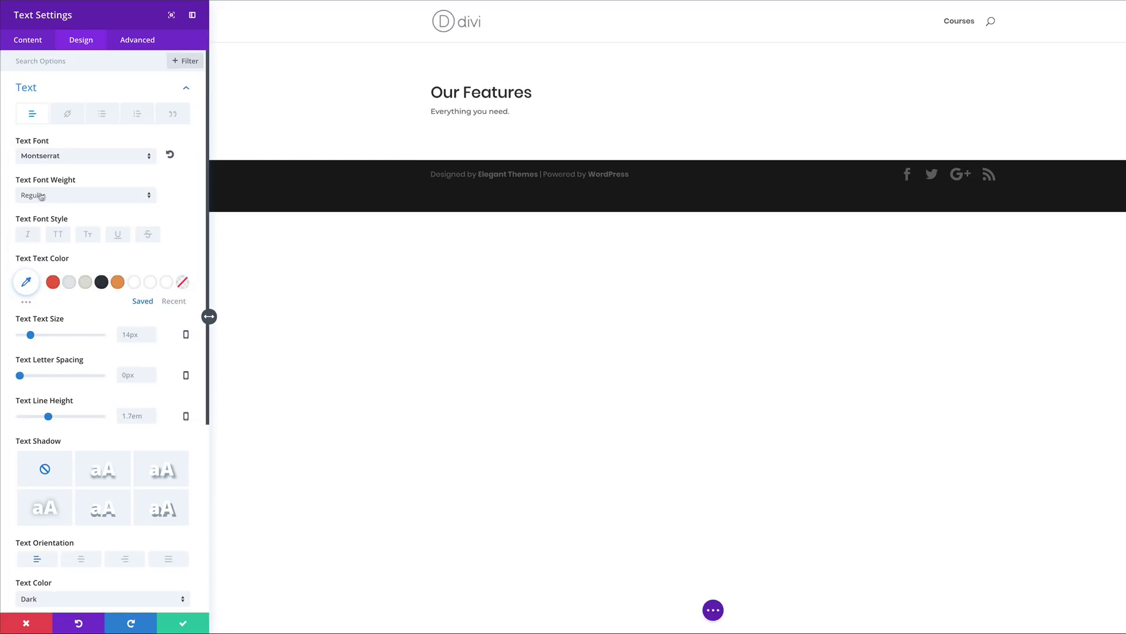
pyautogui.click(74, 196)
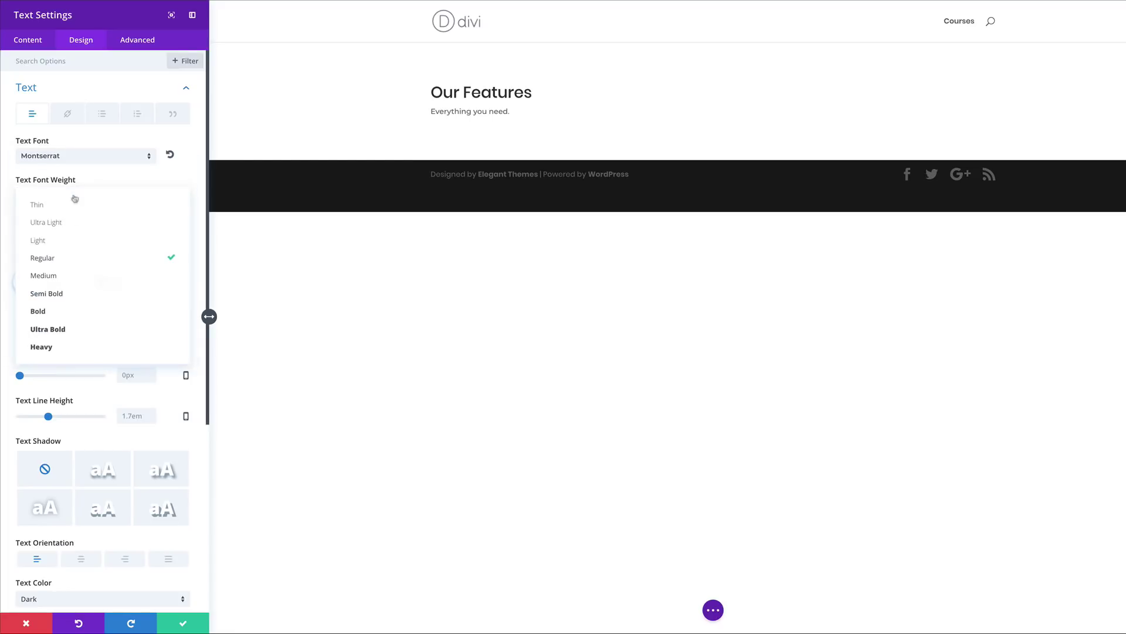
pyautogui.click(82, 294)
# - Set the body text size to 22px and centre the module's text orientation
pyautogui.click(129, 336)
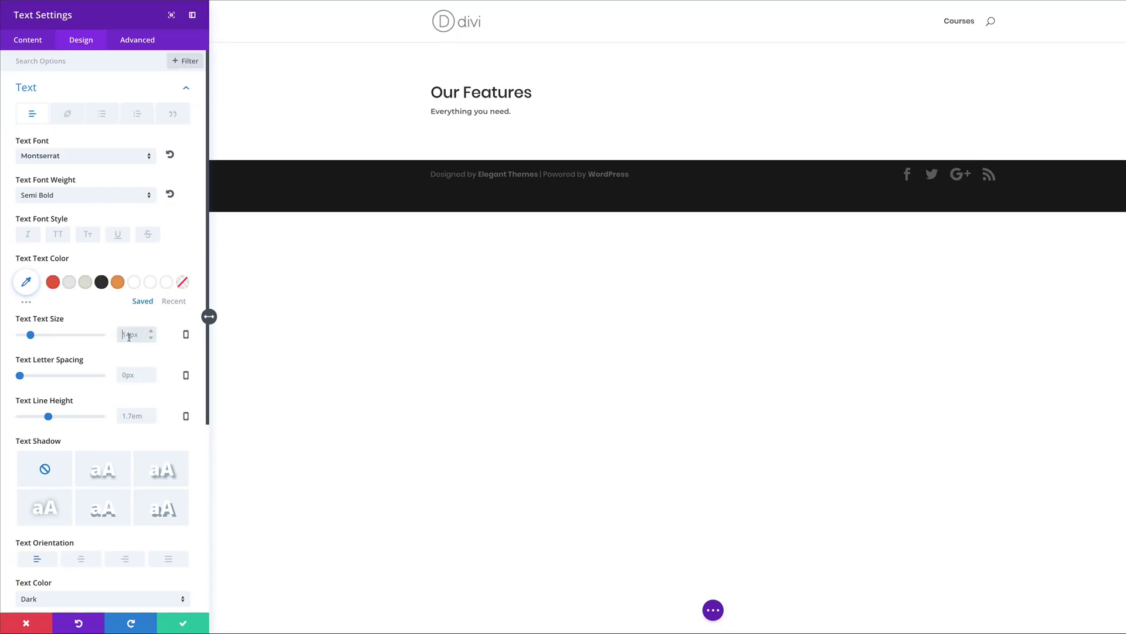
pyautogui.write('22px')
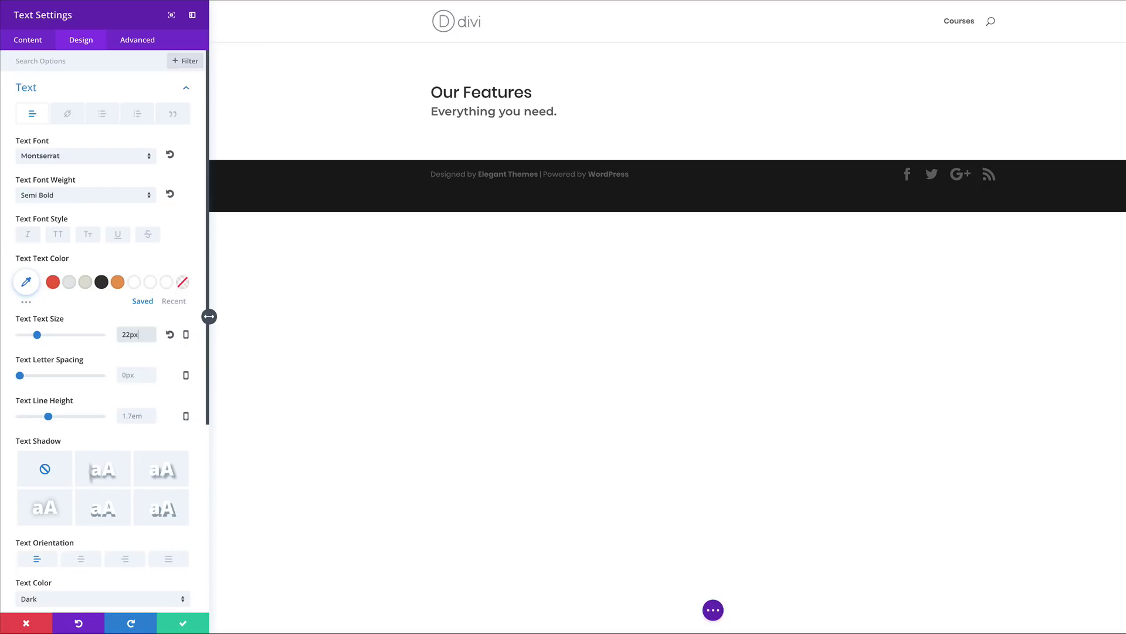
pyautogui.click(82, 560)
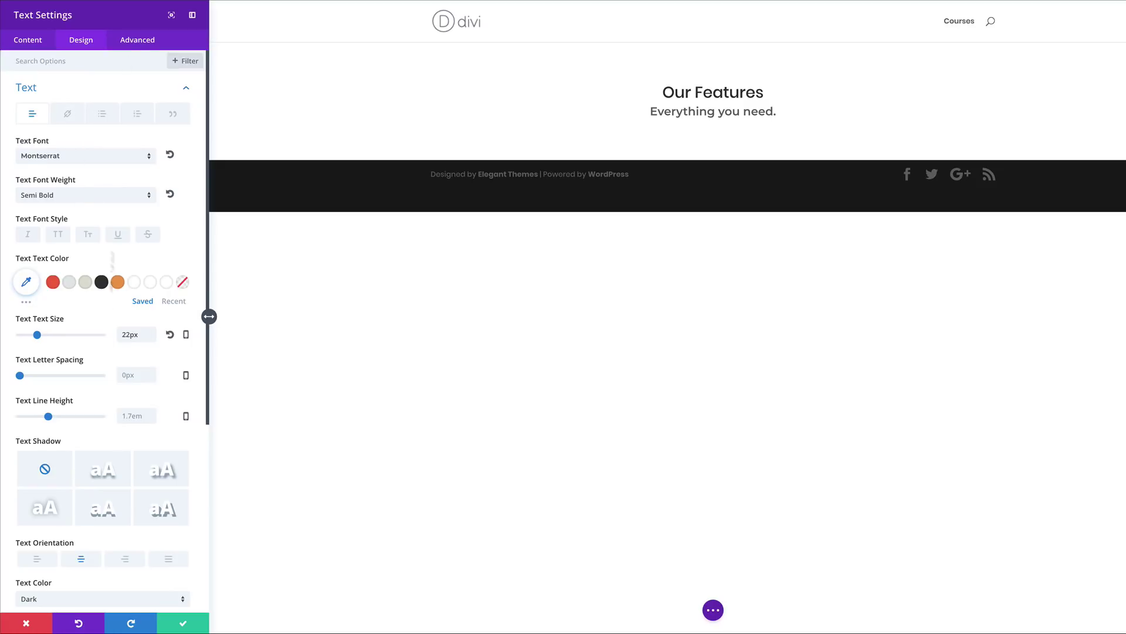
pyautogui.click(188, 89)
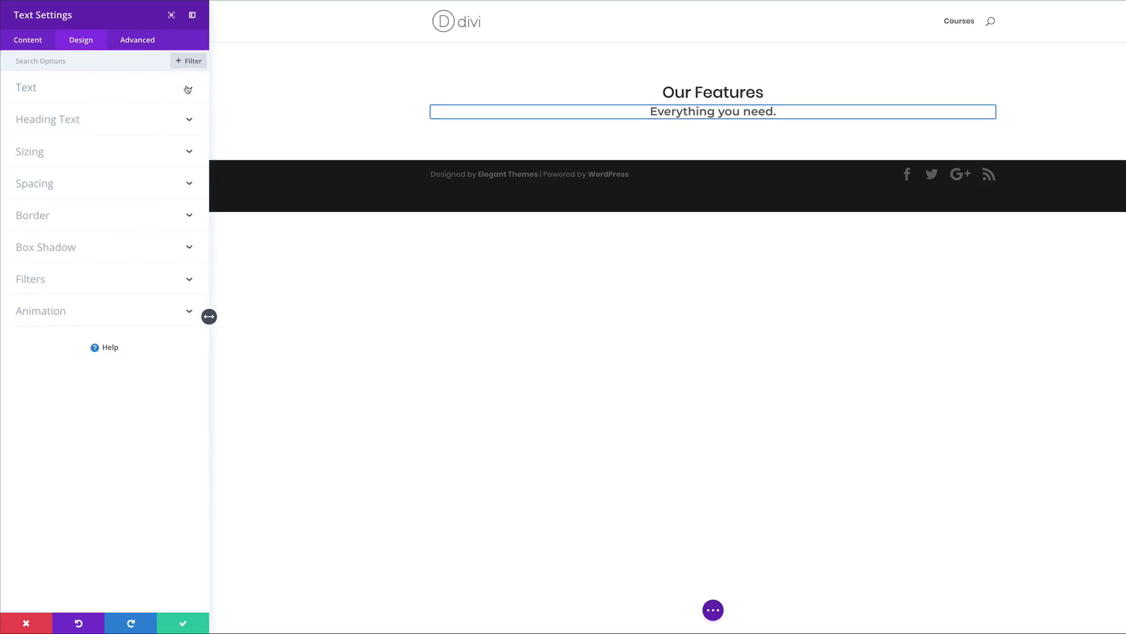
# - Set the H1 heading text size to 6vw on desktop and 50px on tablet, and save the Text module
pyautogui.click(79, 120)
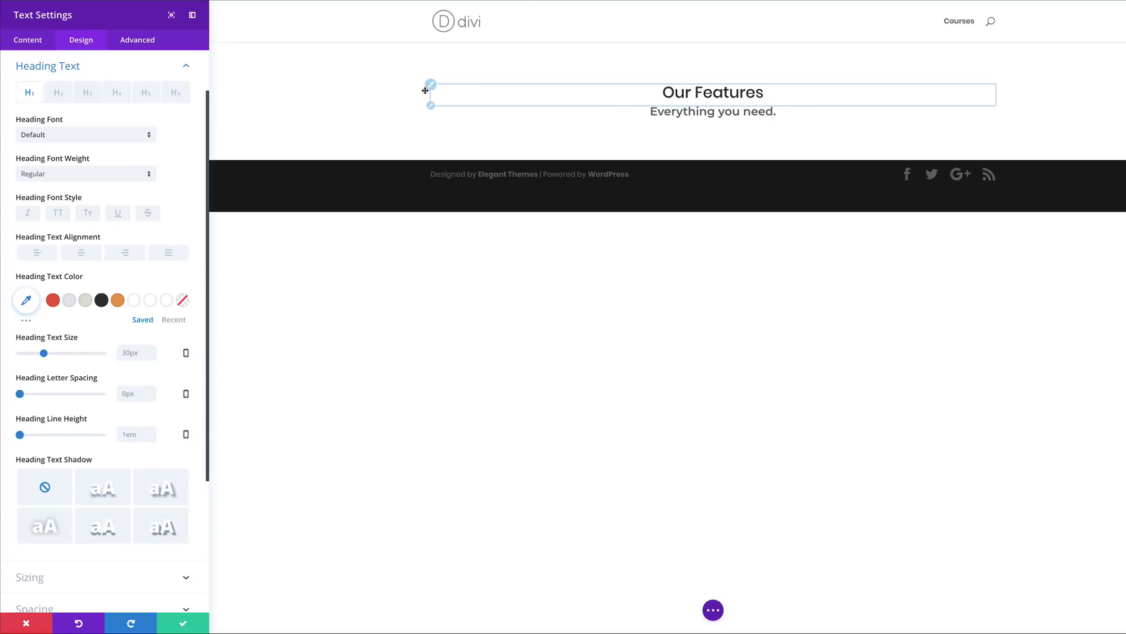
pyautogui.doubleClick(123, 352)
pyautogui.write('6vw')
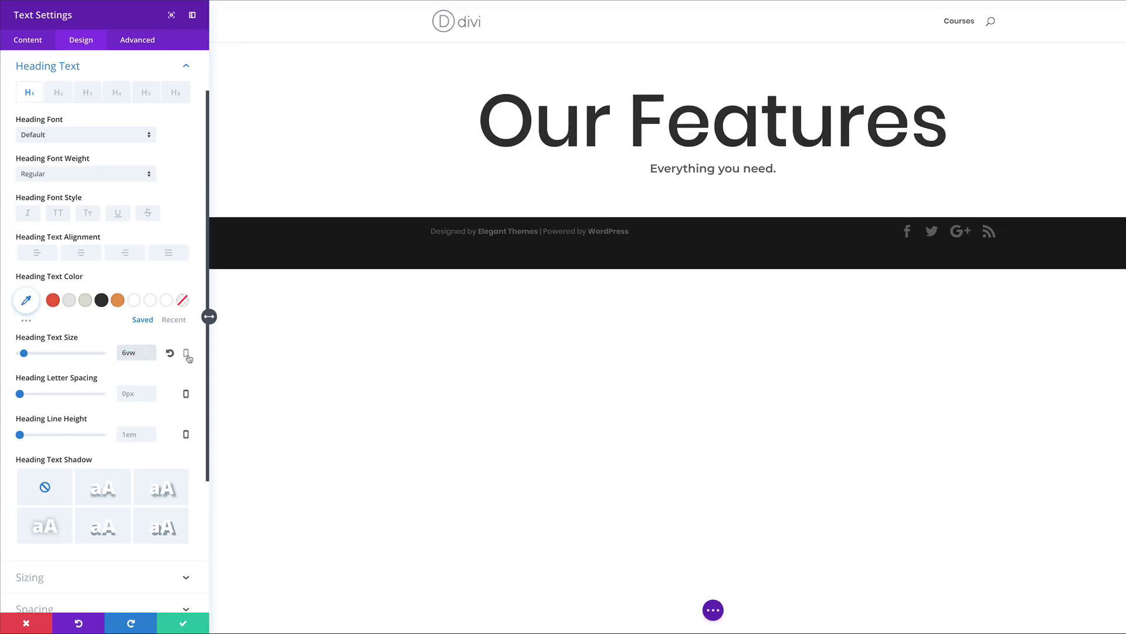
pyautogui.click(186, 353)
pyautogui.click(86, 360)
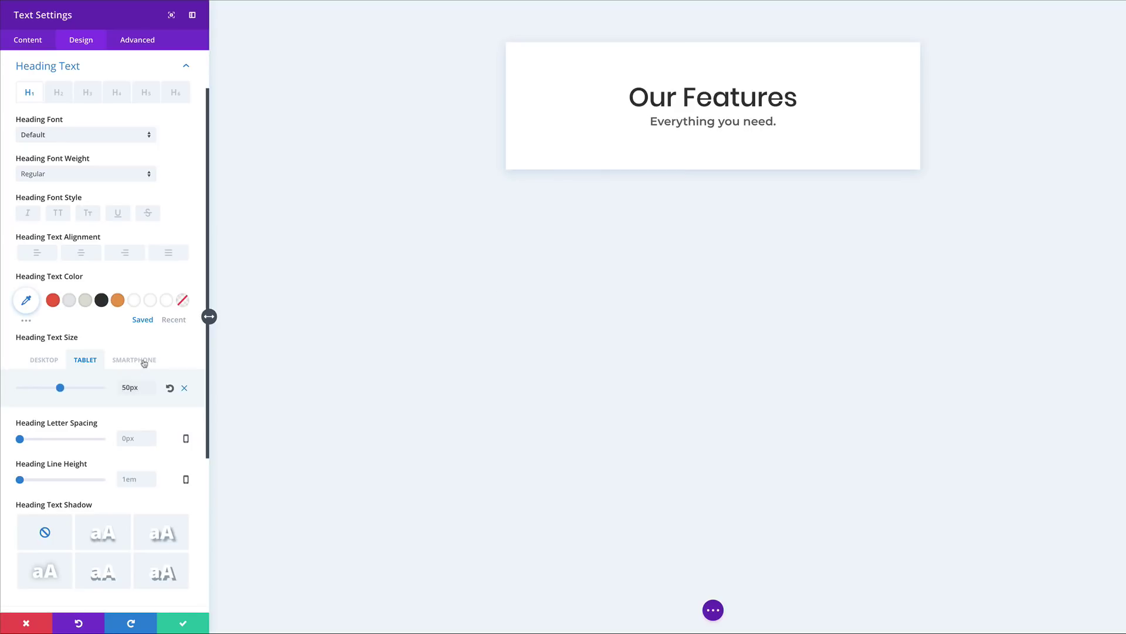
pyautogui.click(144, 361)
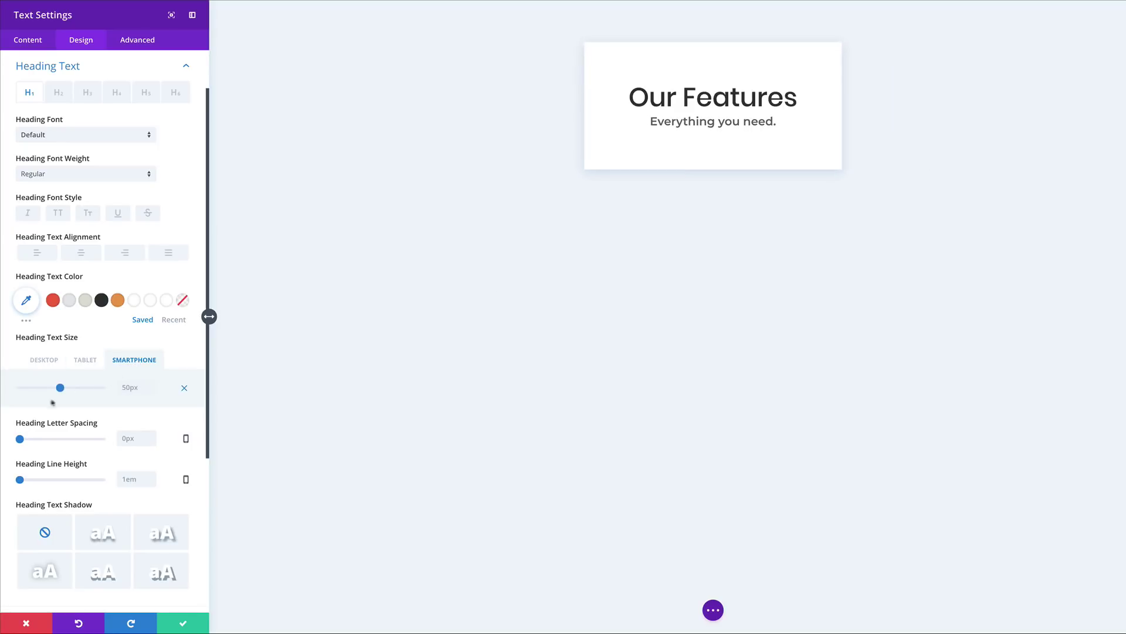
pyautogui.click(44, 360)
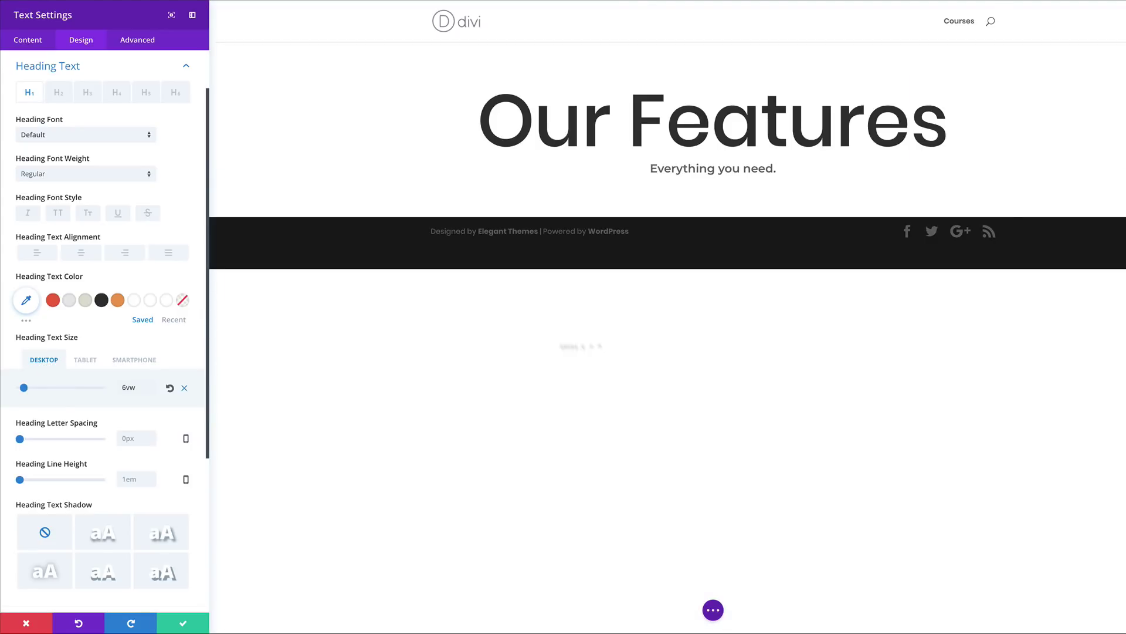
pyautogui.click(183, 622)
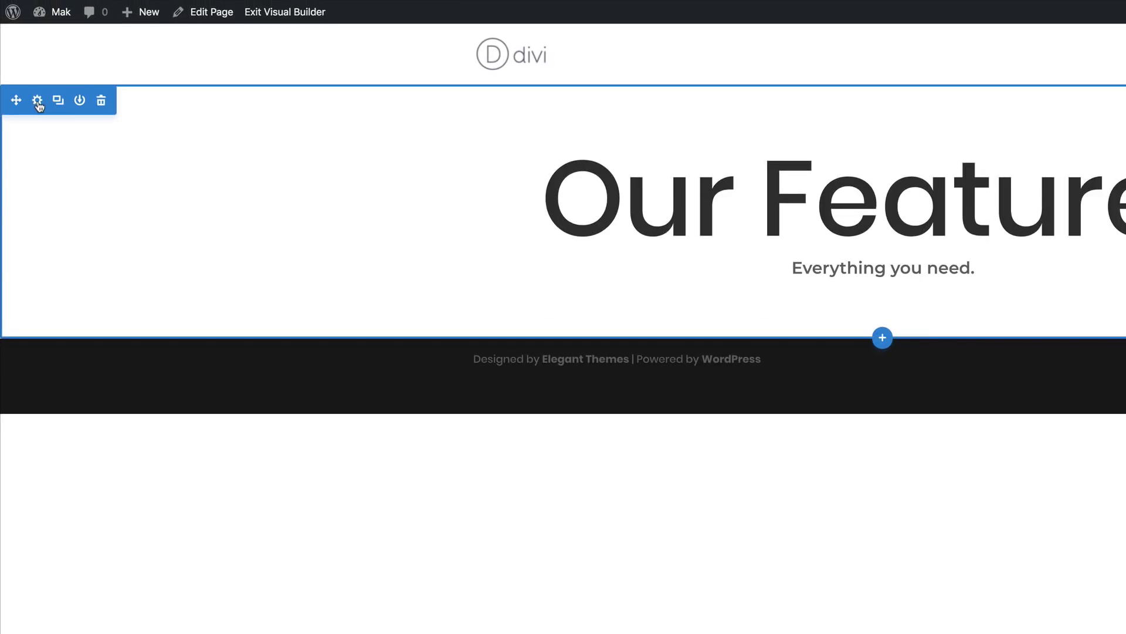
# - Apply the first box shadow preset, with an even shadow on all sides, to the section containing the heading
pyautogui.click(38, 101)
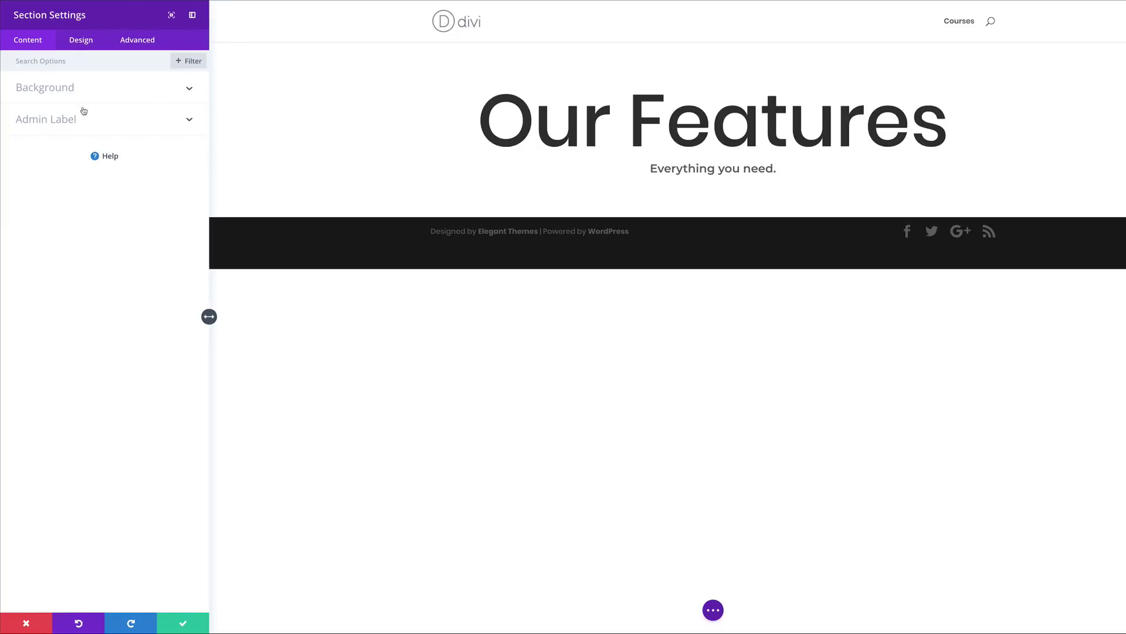
pyautogui.click(86, 47)
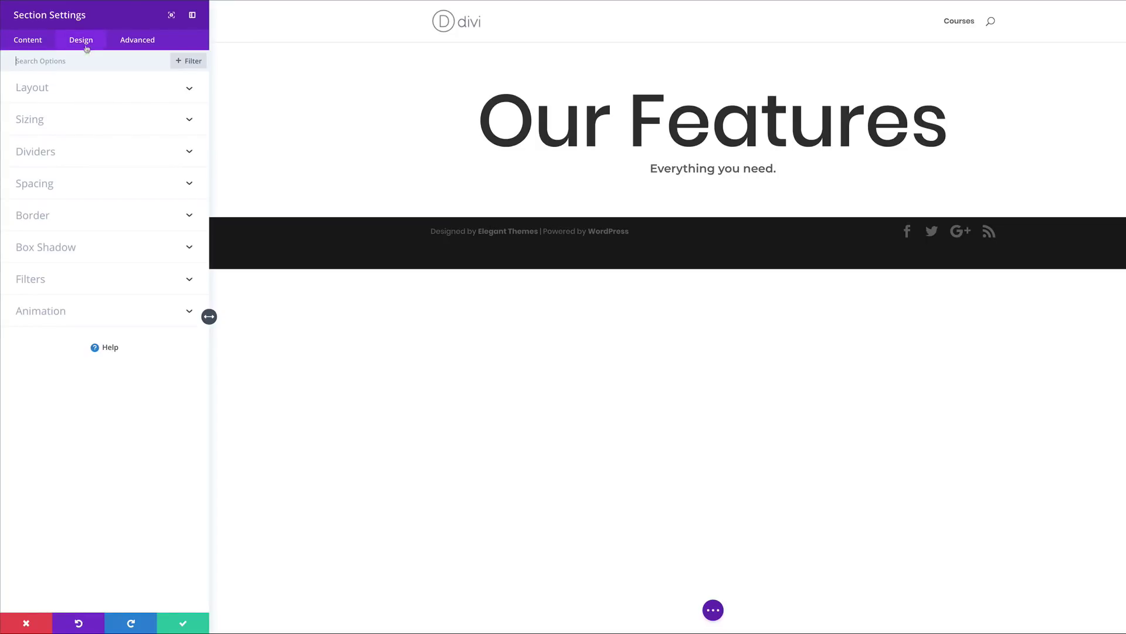
pyautogui.click(85, 249)
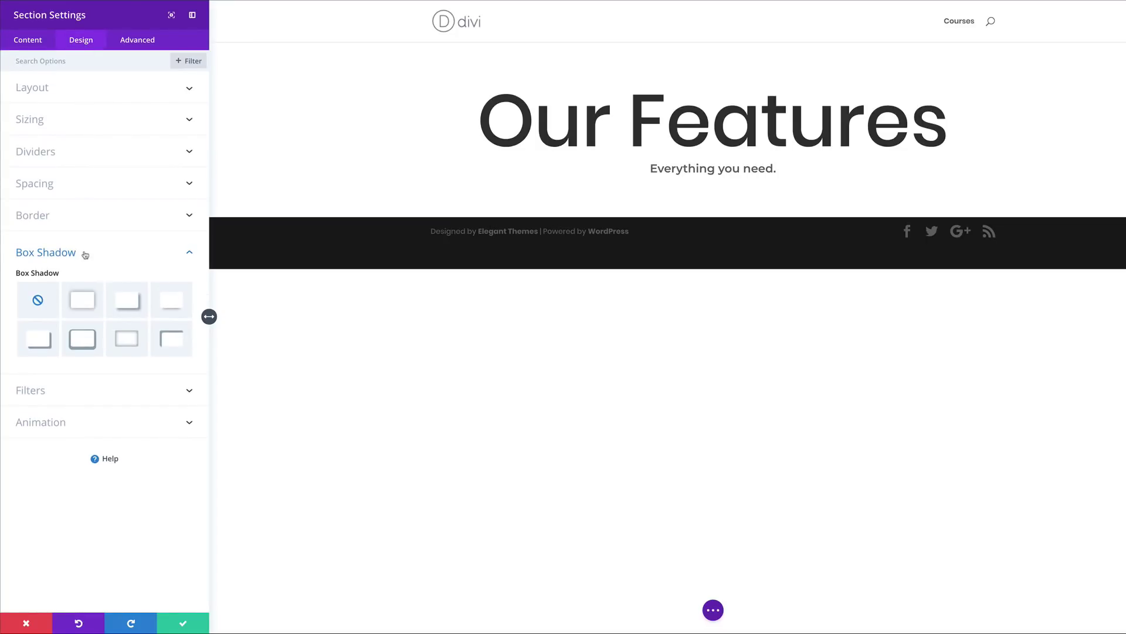
pyautogui.click(84, 300)
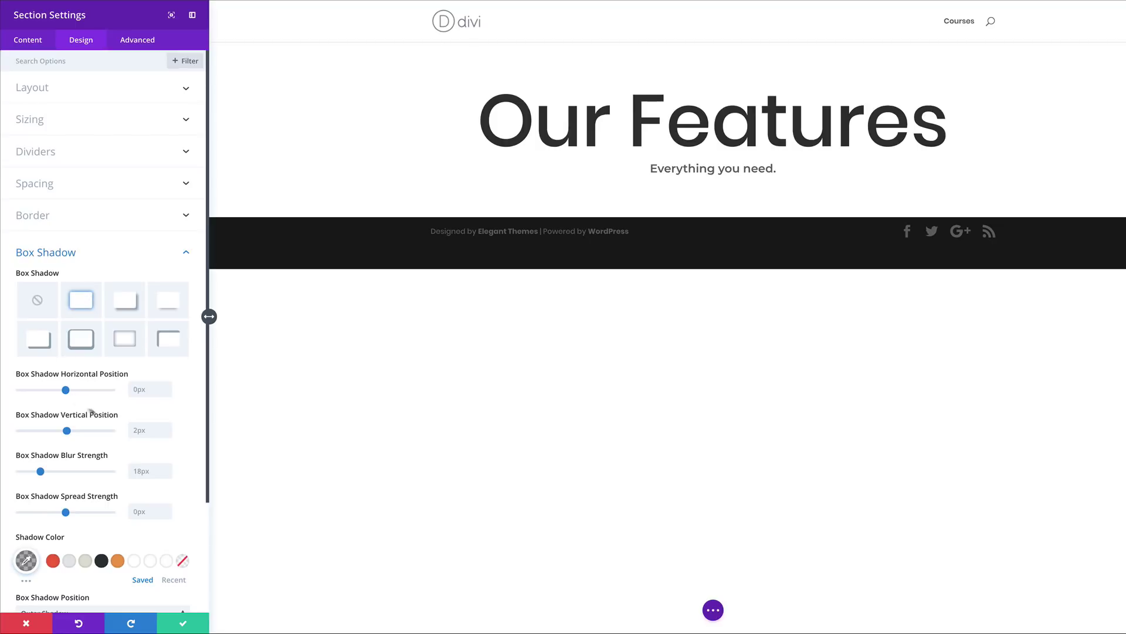
# - Set the section's box shadow to 19px horizontal position, 80px blur strength and -16px spread strength
pyautogui.click(148, 390)
pyautogui.write('19px')
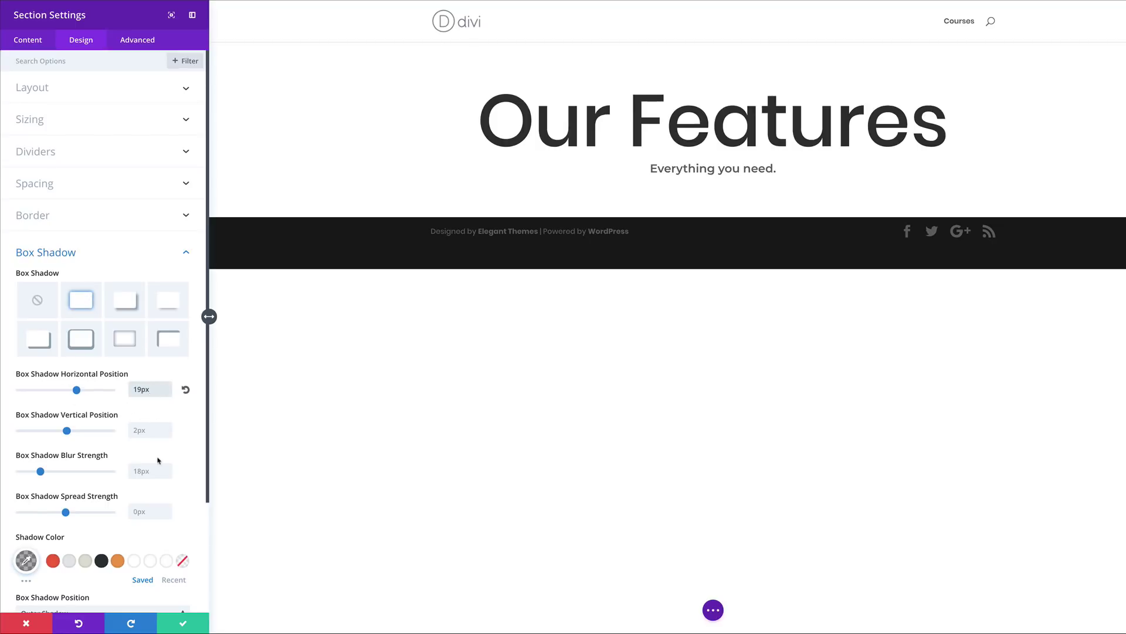
pyautogui.click(111, 471)
pyautogui.click(137, 512)
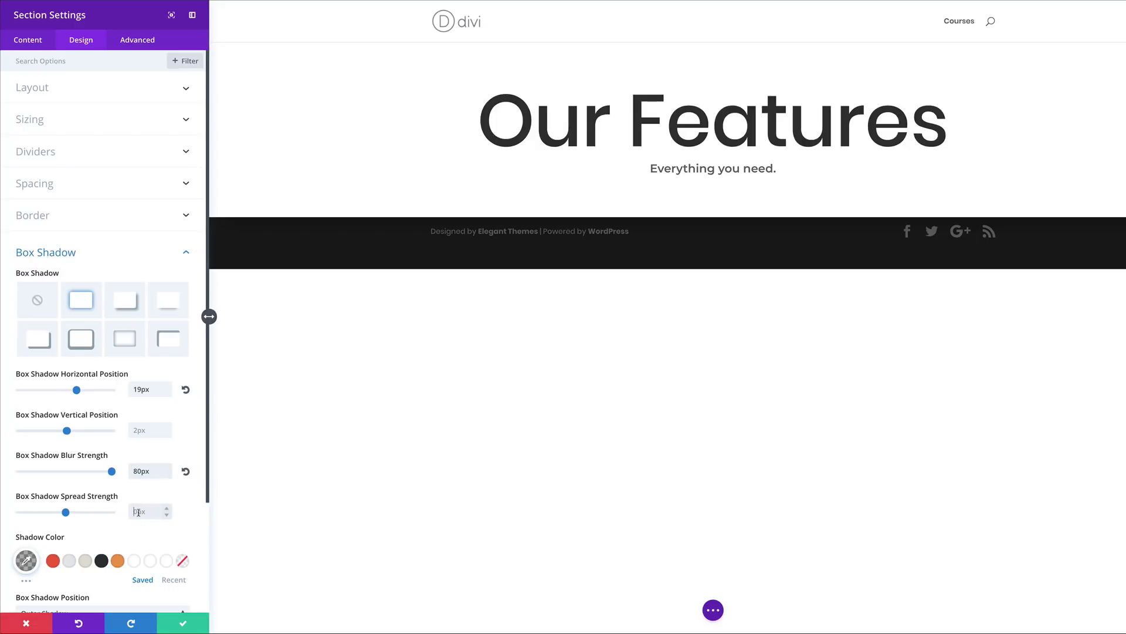
pyautogui.write('-16')
pyautogui.click(227, 480)
# - Set the section's box shadow color to rgba(136,150,171,0.13)
pyautogui.scroll(-3, 83, 447)
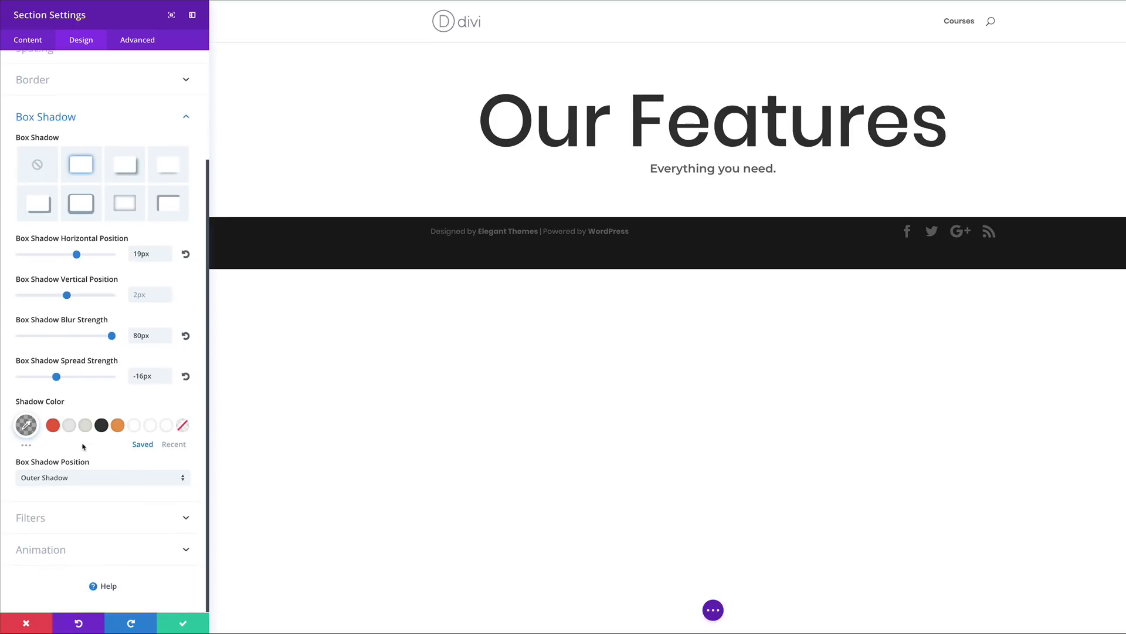
pyautogui.click(28, 428)
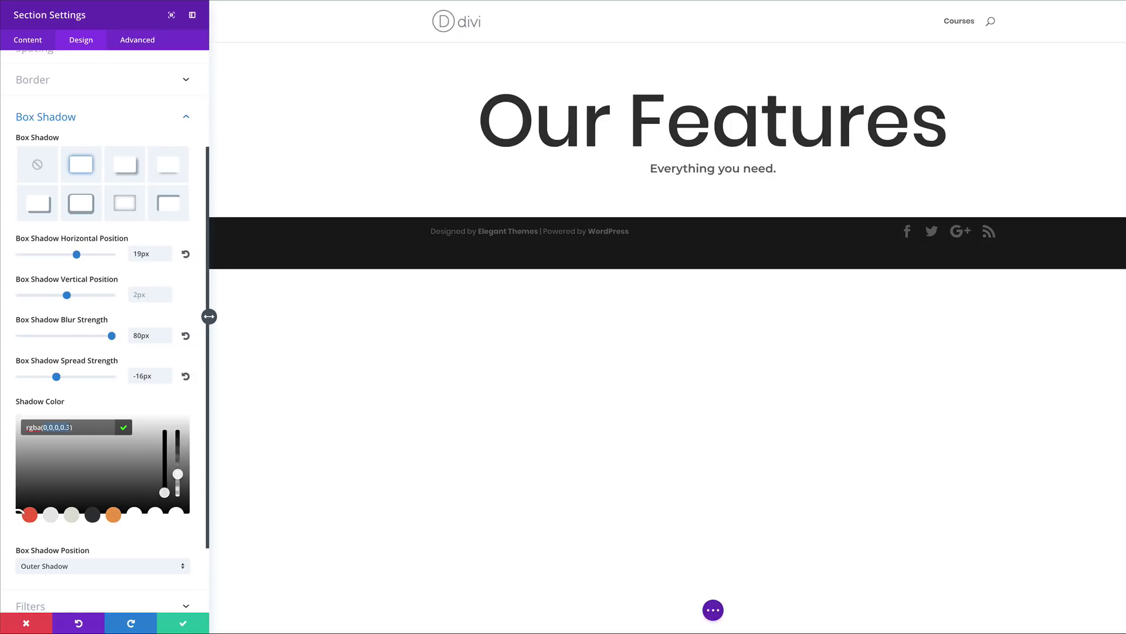
pyautogui.write('136,150,171,0.13')
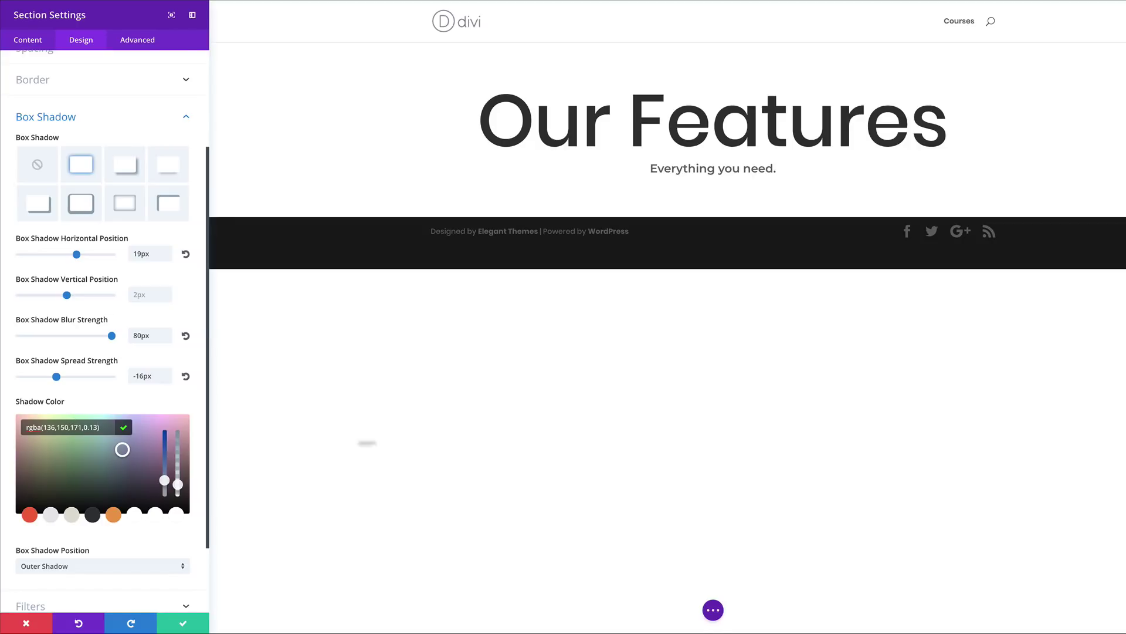
# - Save the heading section's settings and add a regular section with an empty four-column row below it
pyautogui.click(184, 624)
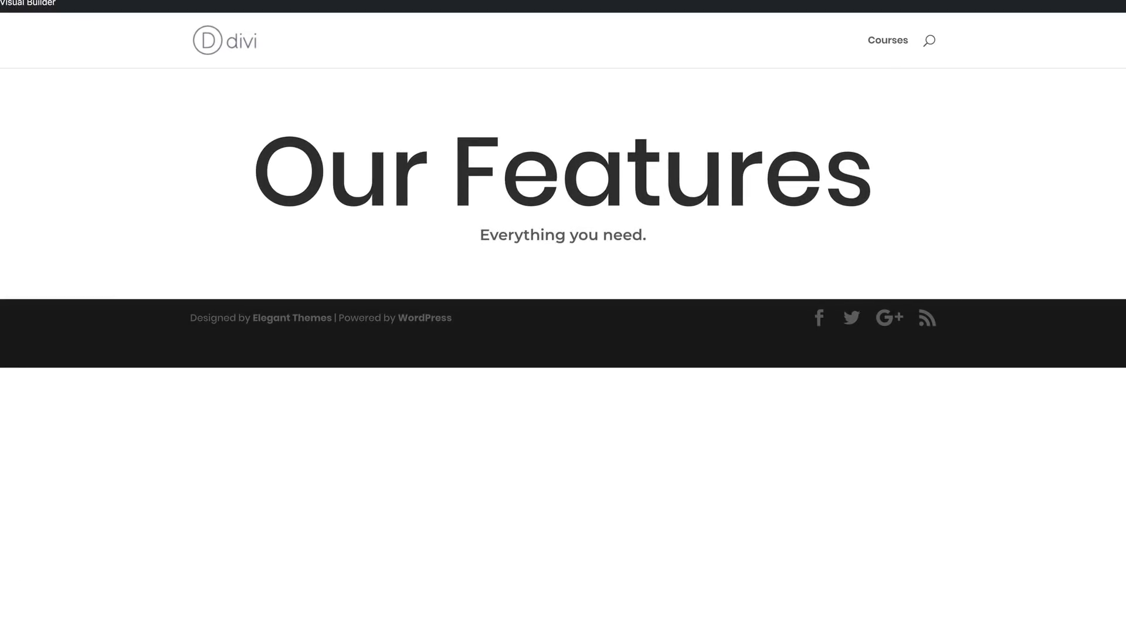
pyautogui.click(563, 299)
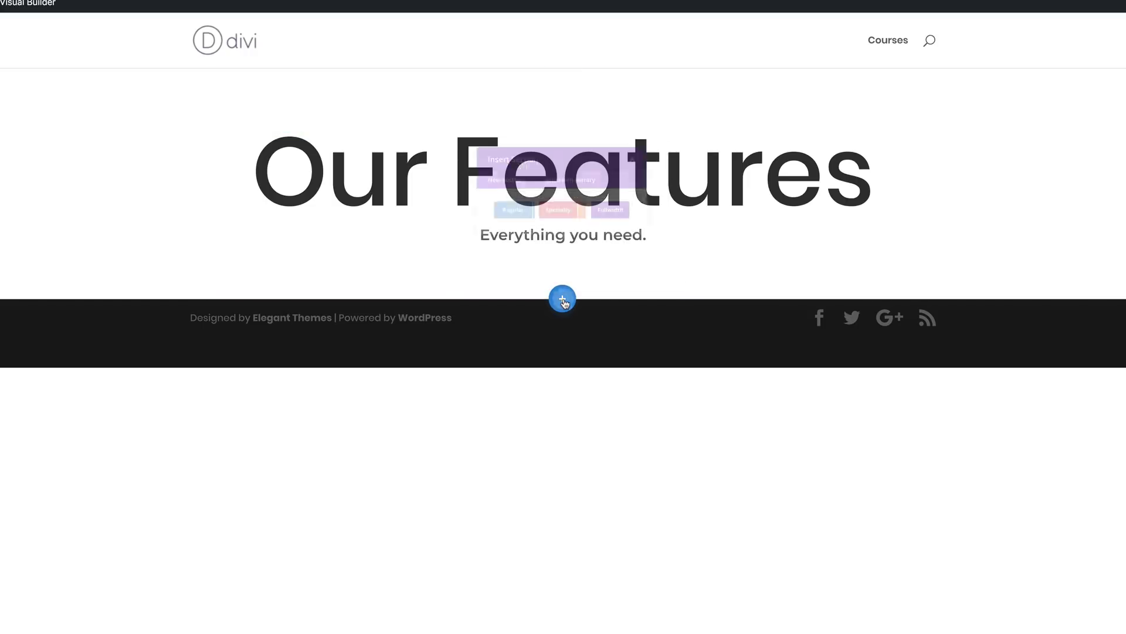
pyautogui.click(490, 255)
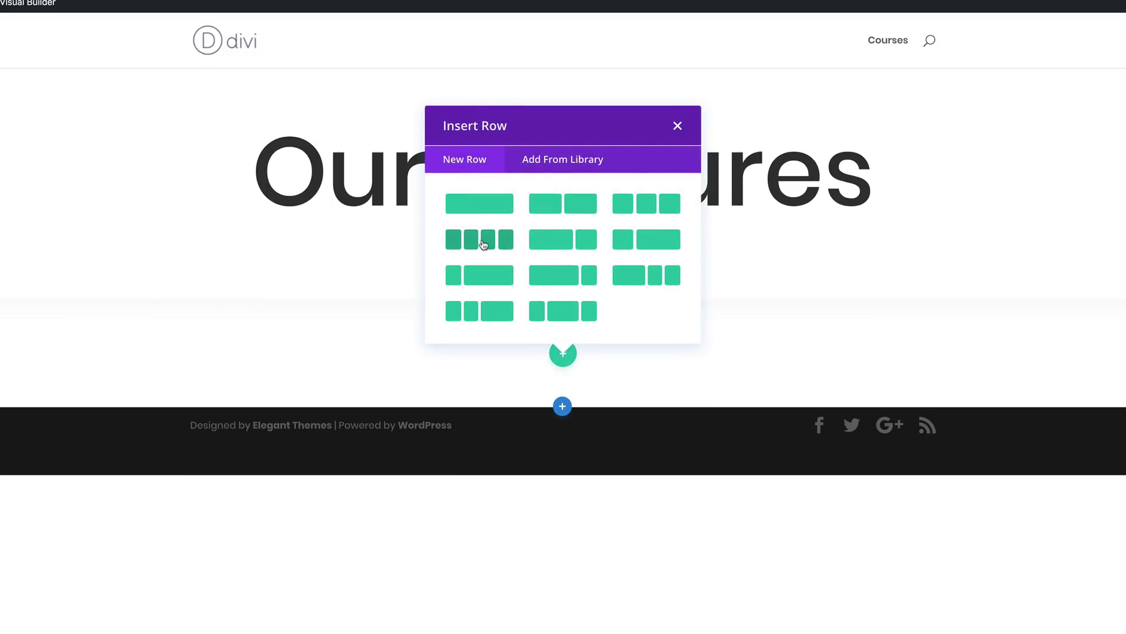
pyautogui.click(480, 244)
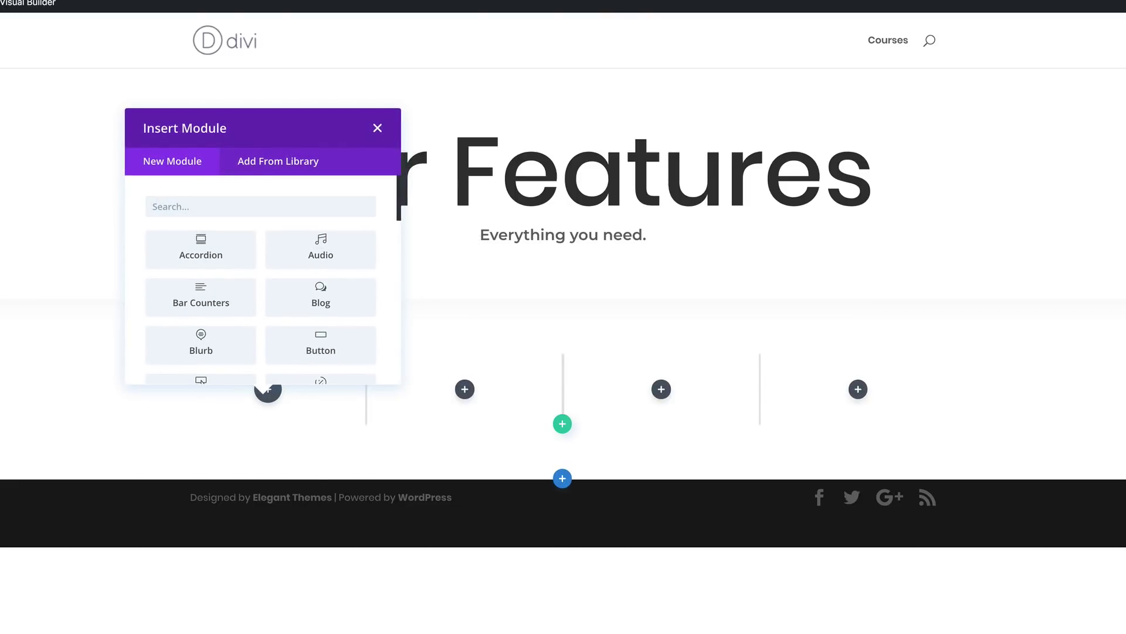
pyautogui.click(378, 128)
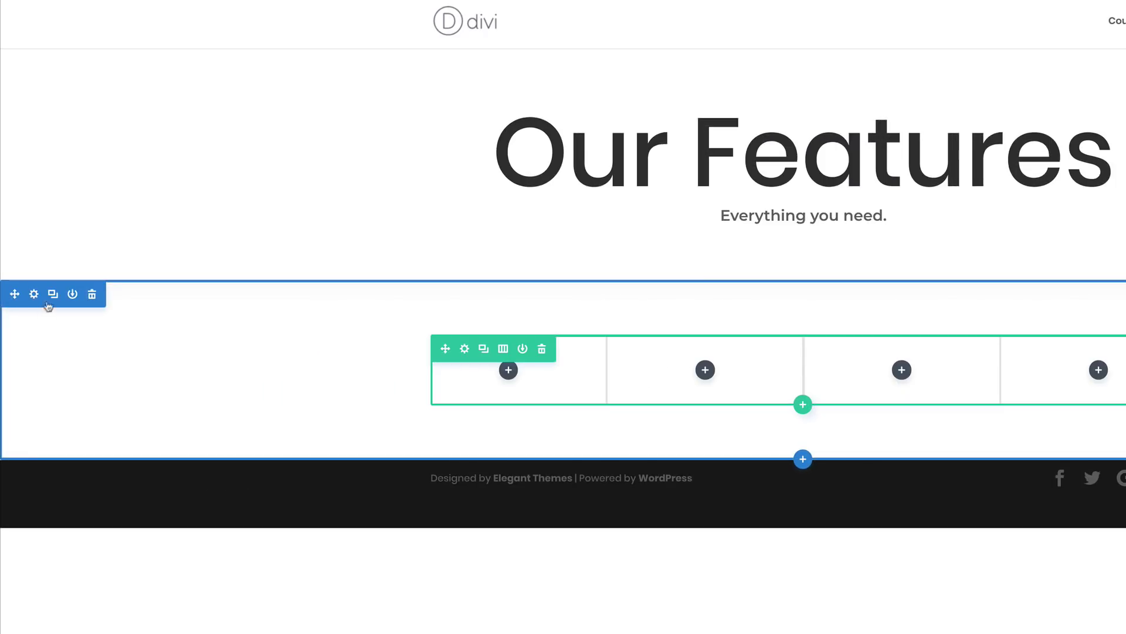
# - Set the new four-column section's width to 1080px and center-align the section
pyautogui.click(33, 295)
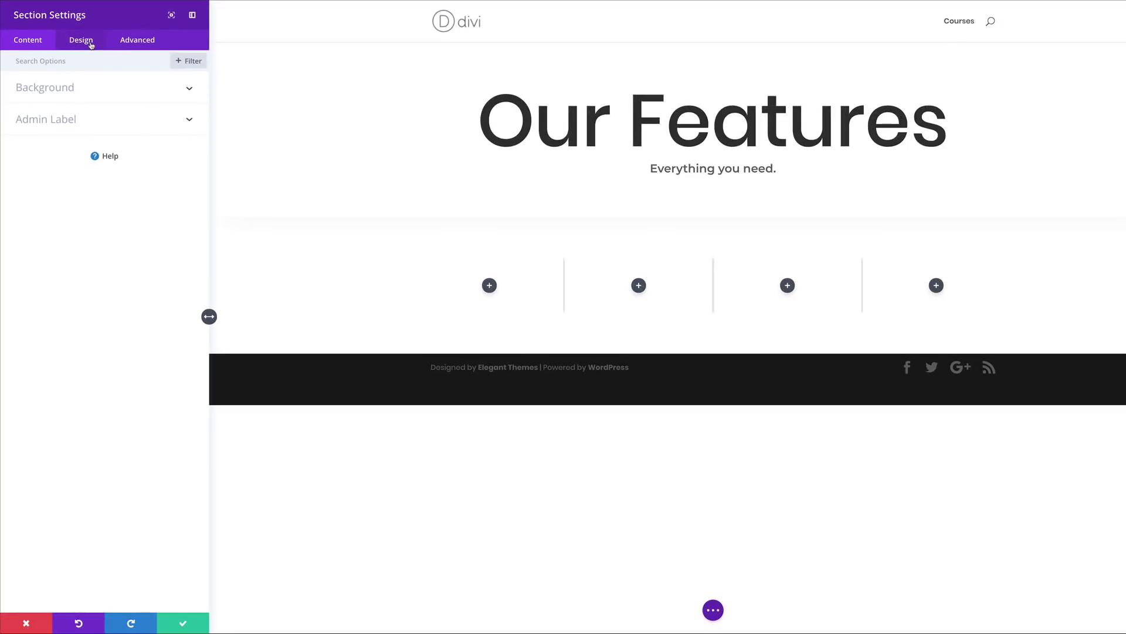
pyautogui.click(89, 42)
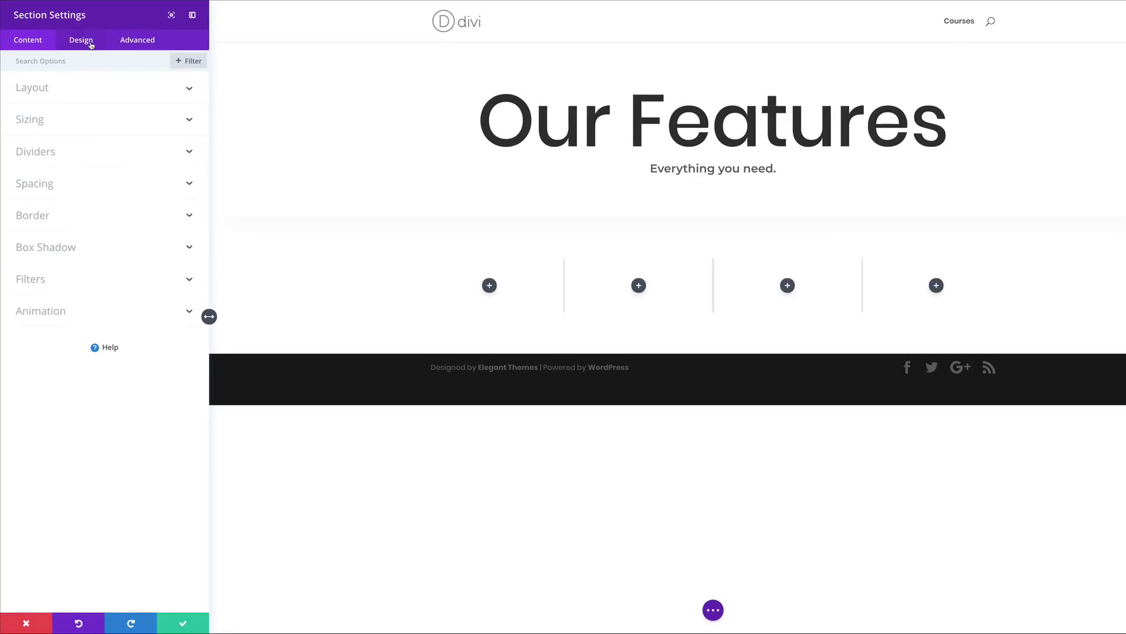
pyautogui.click(51, 122)
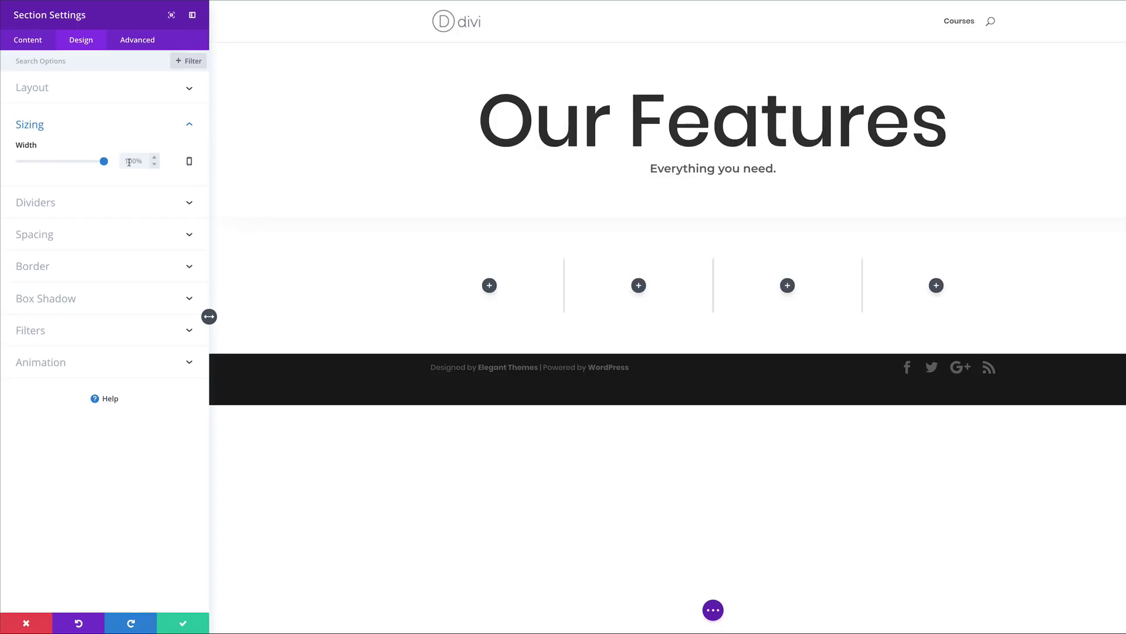
pyautogui.click(129, 162)
pyautogui.write('1080px')
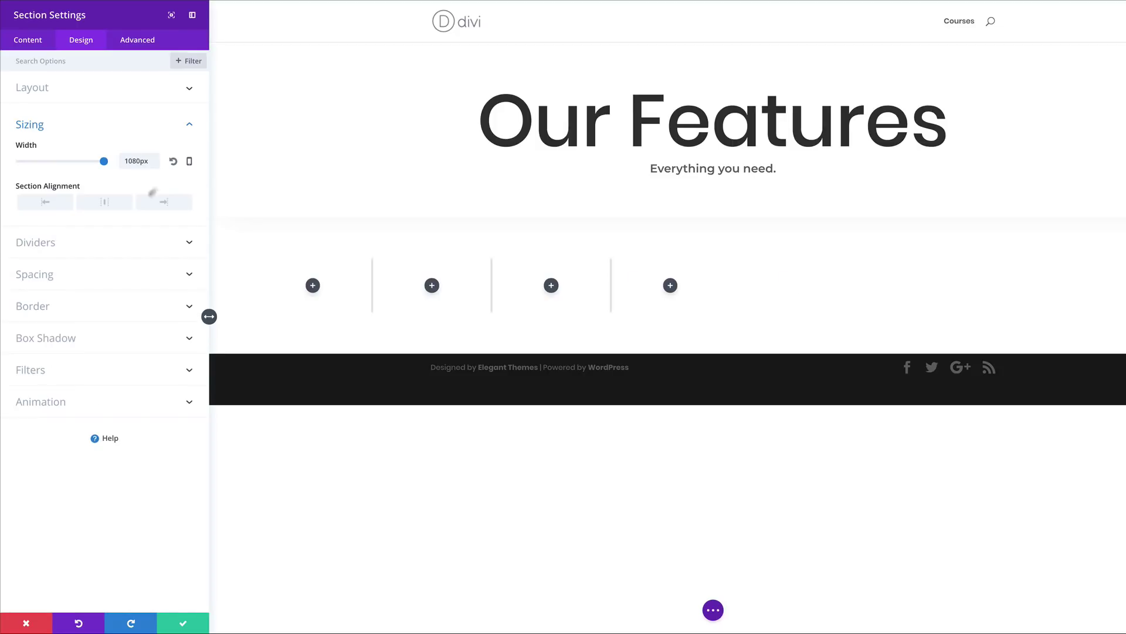
pyautogui.click(106, 202)
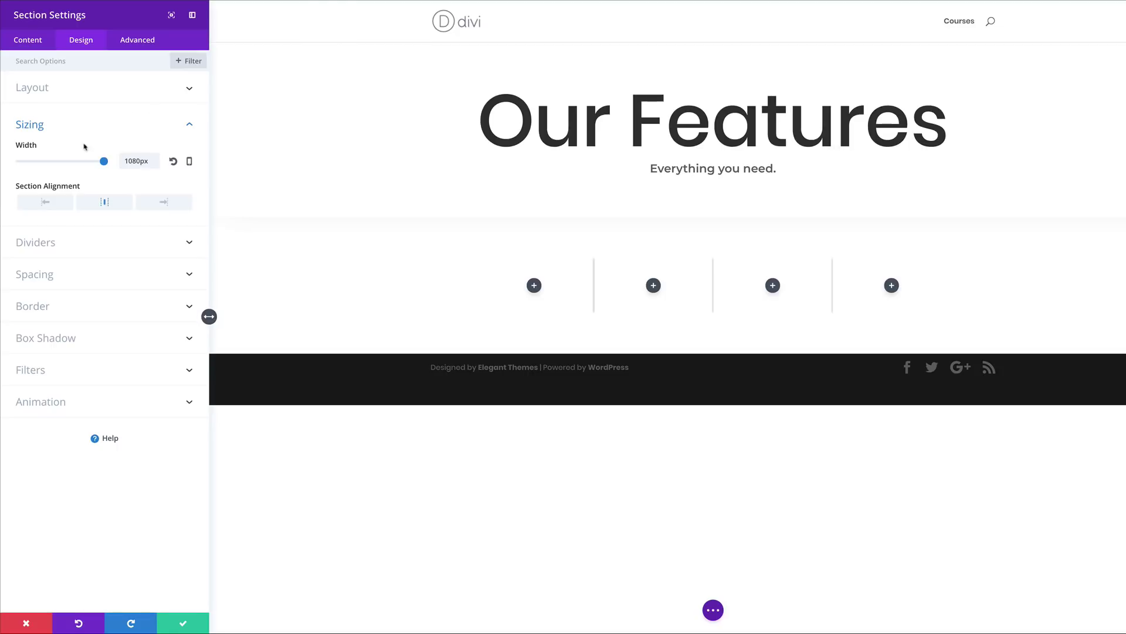
# - Add a symmetric downward-curved top divider to the four-column section, colored rgba(136,150,171,0.07)
pyautogui.click(47, 248)
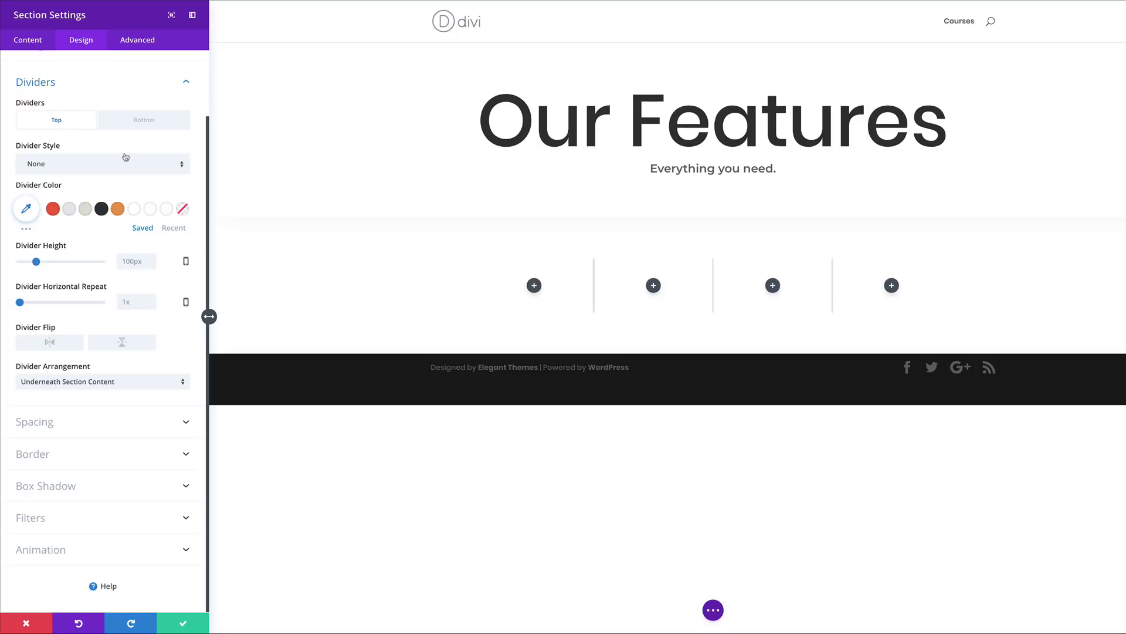
pyautogui.click(98, 170)
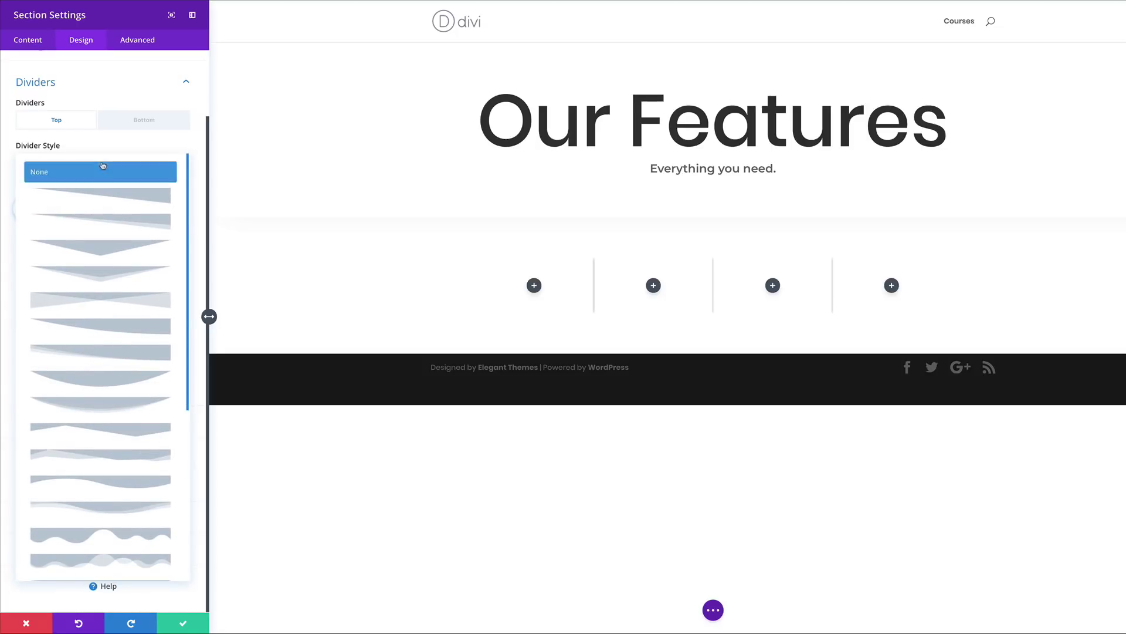
pyautogui.click(121, 384)
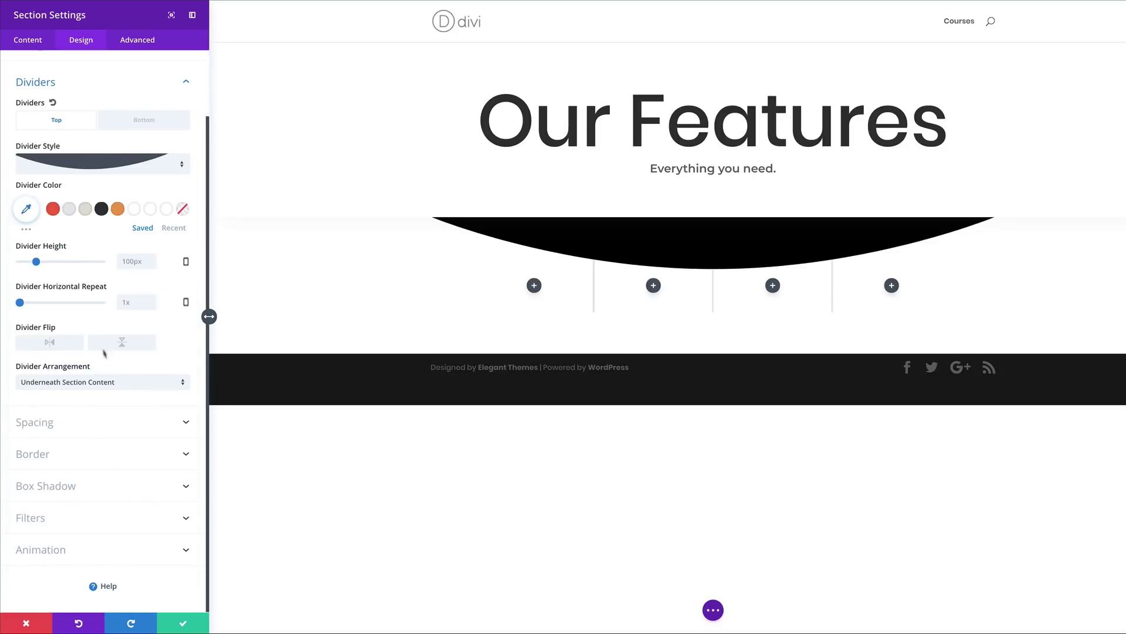
pyautogui.click(27, 208)
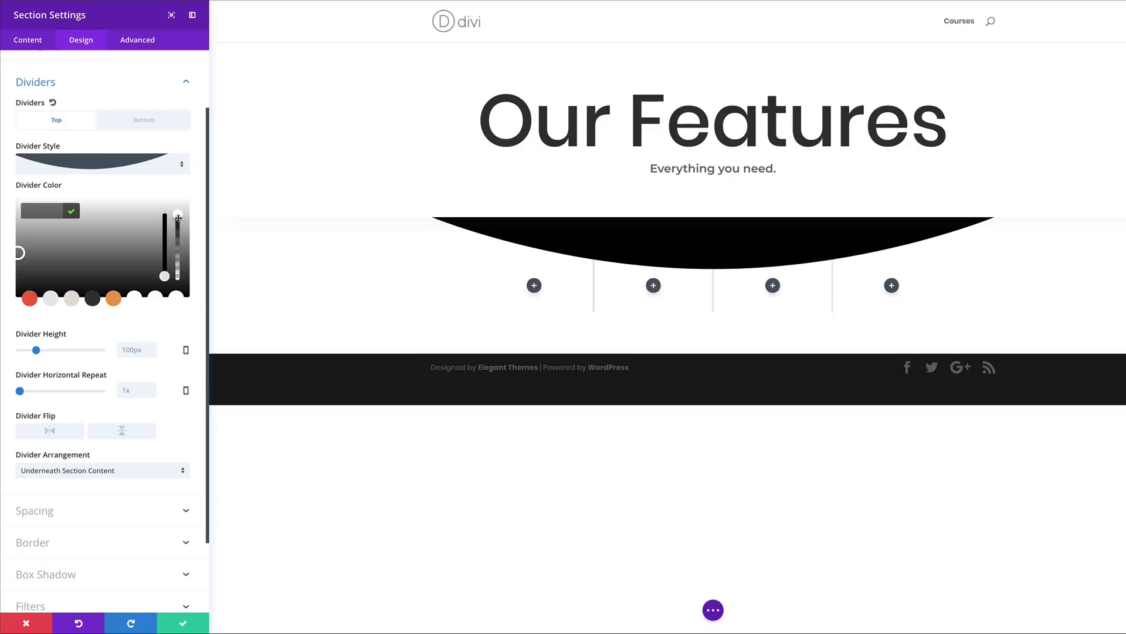
pyautogui.press('BackSpace')
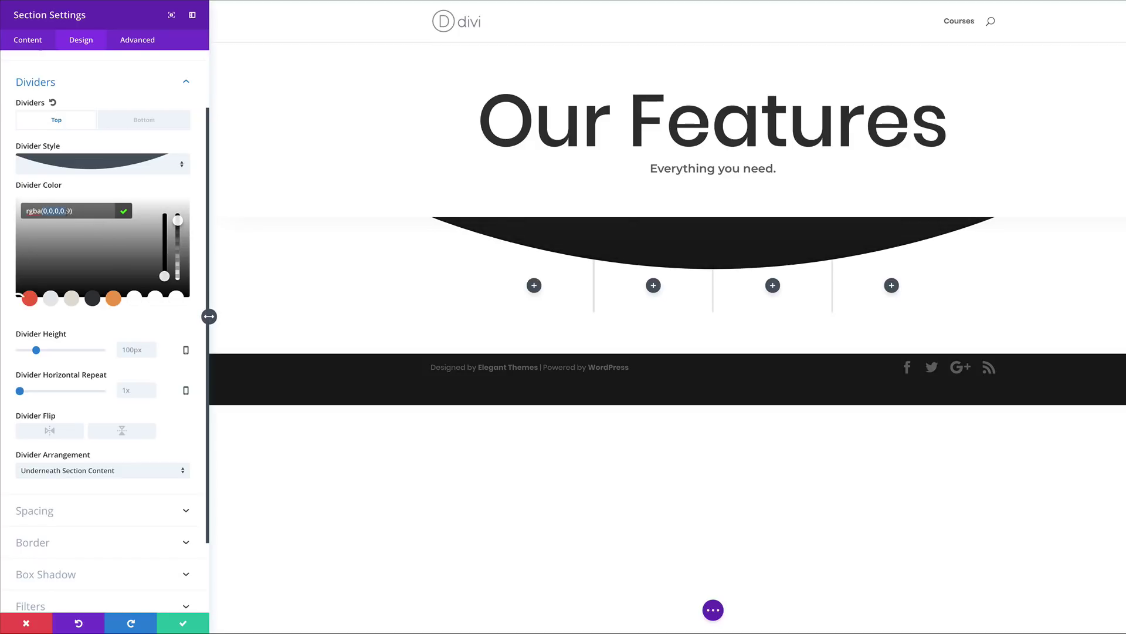
pyautogui.write('rgba(136,150,171,0.07)')
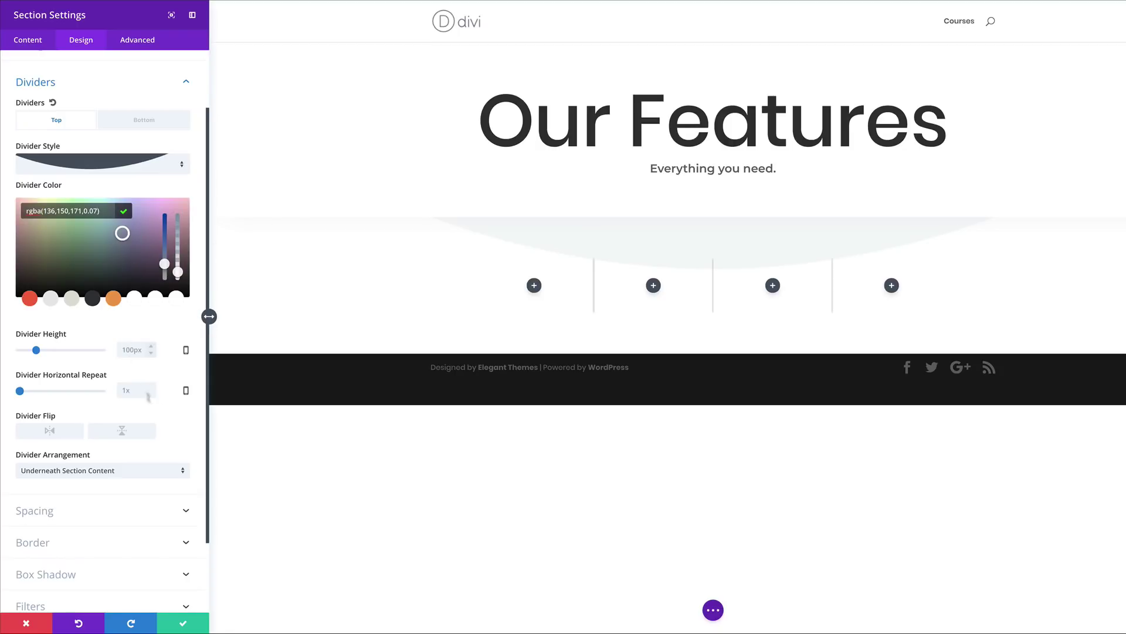
pyautogui.click(130, 349)
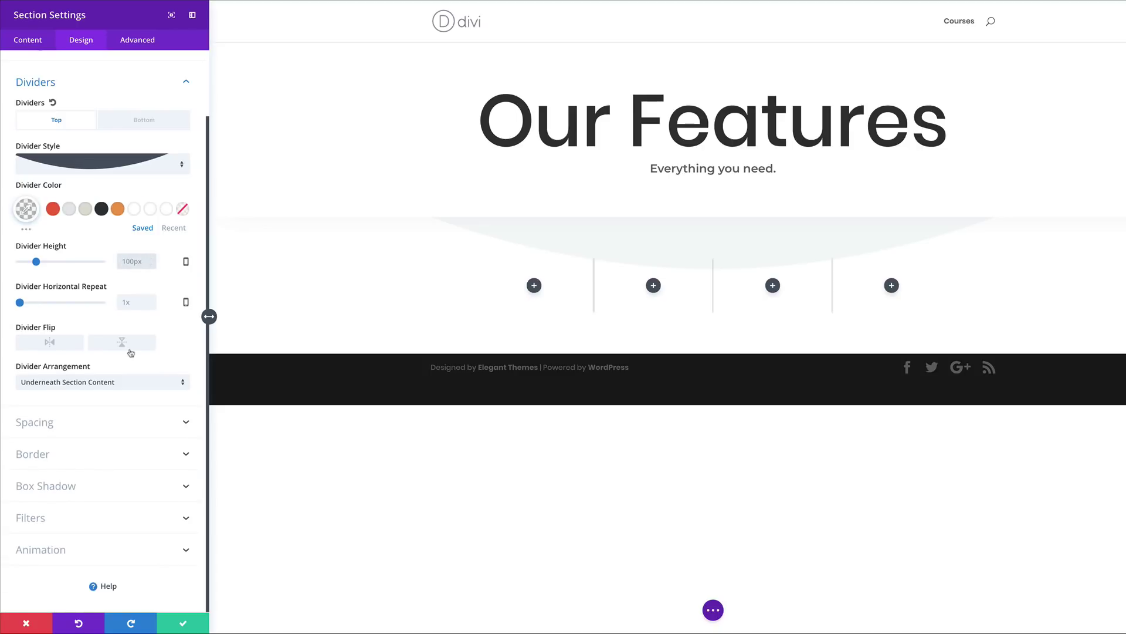
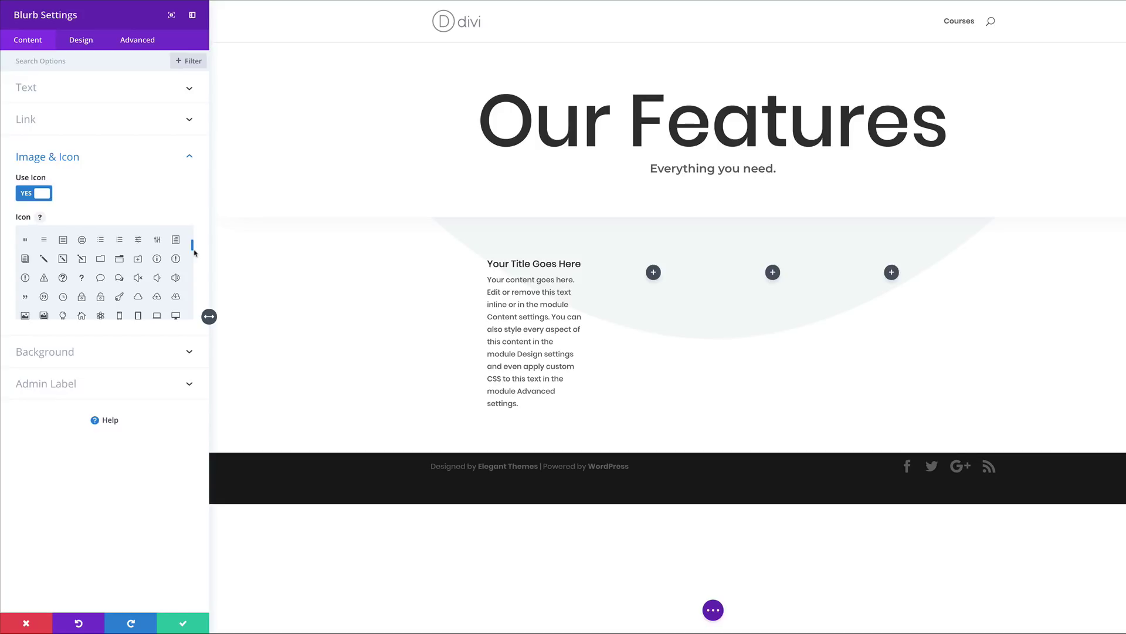
# - Choose the picture icon for the first column's blurb and color it dark red
pyautogui.scroll(-1, 195, 252)
pyautogui.click(24, 296)
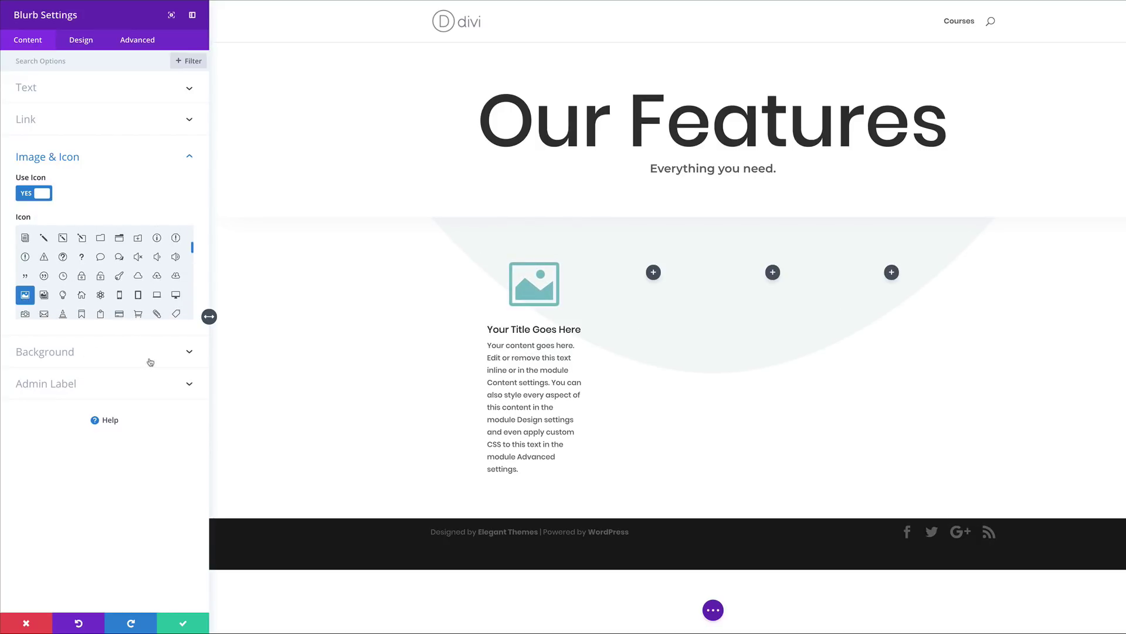
pyautogui.click(81, 46)
pyautogui.click(64, 89)
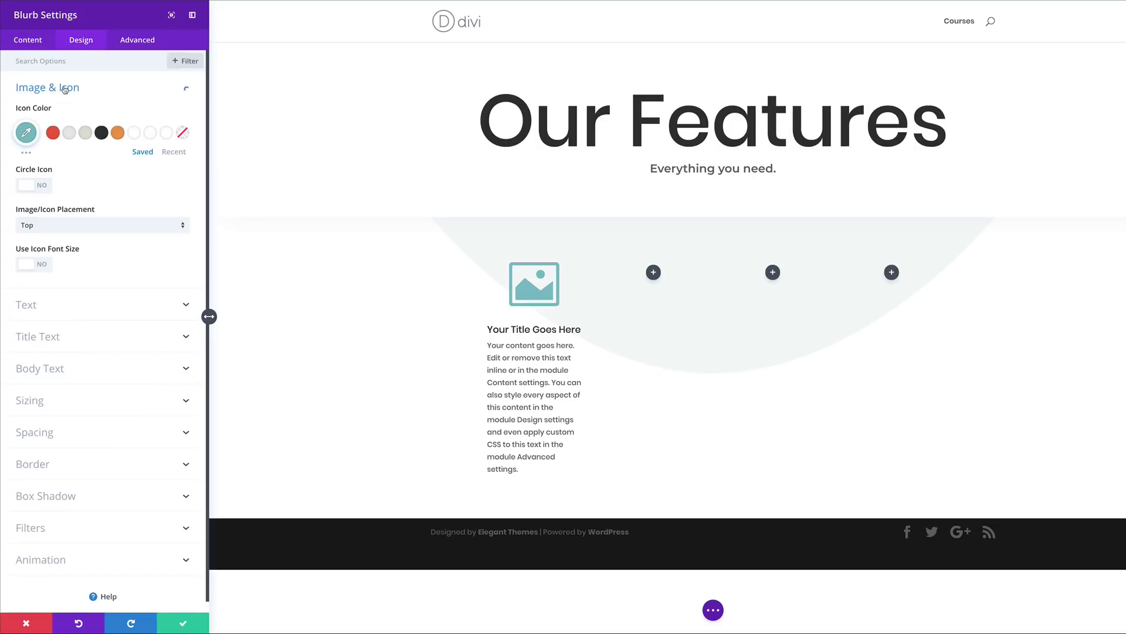
pyautogui.click(25, 133)
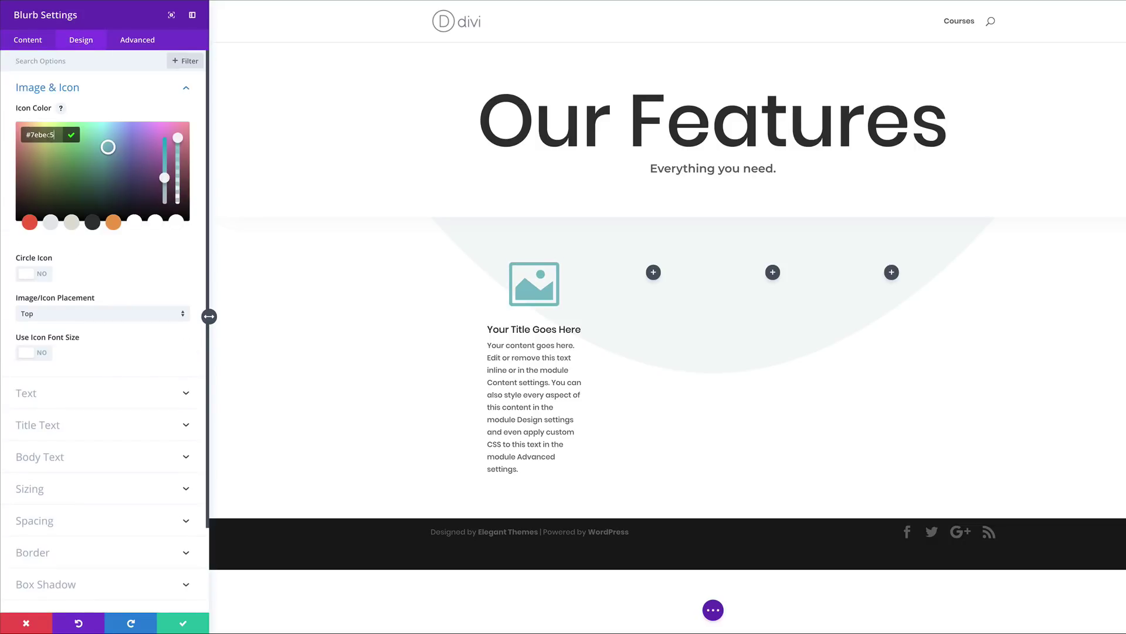
pyautogui.click(72, 138)
# - Enable the circle around the blurb's icon and color it rgba(255,255,255,0.5)
pyautogui.click(46, 277)
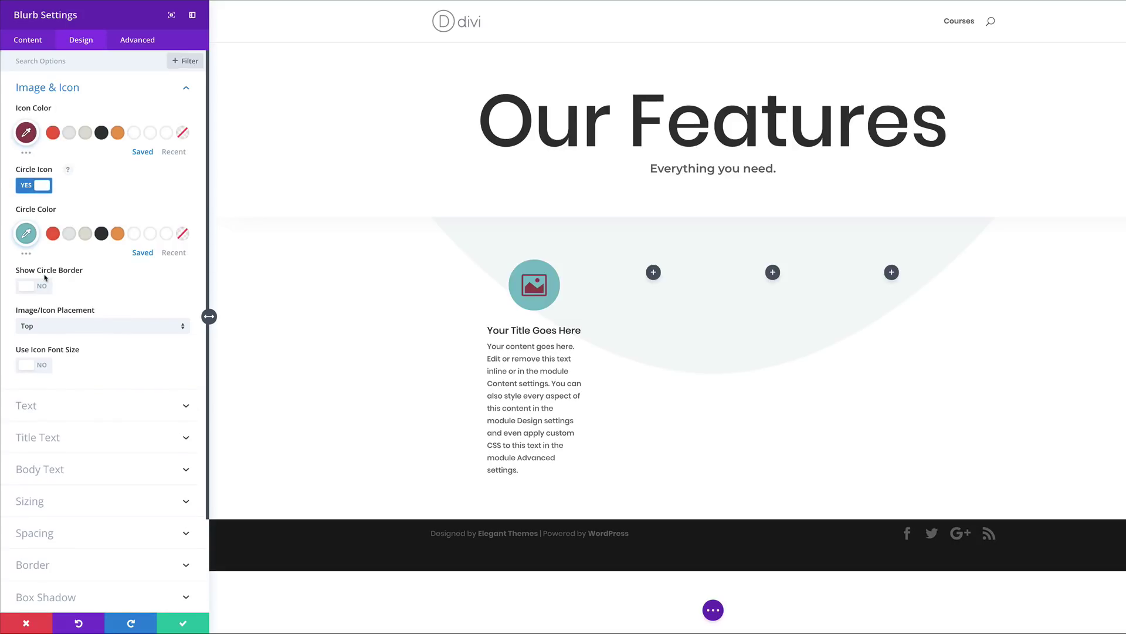
pyautogui.click(26, 234)
pyautogui.click(178, 250)
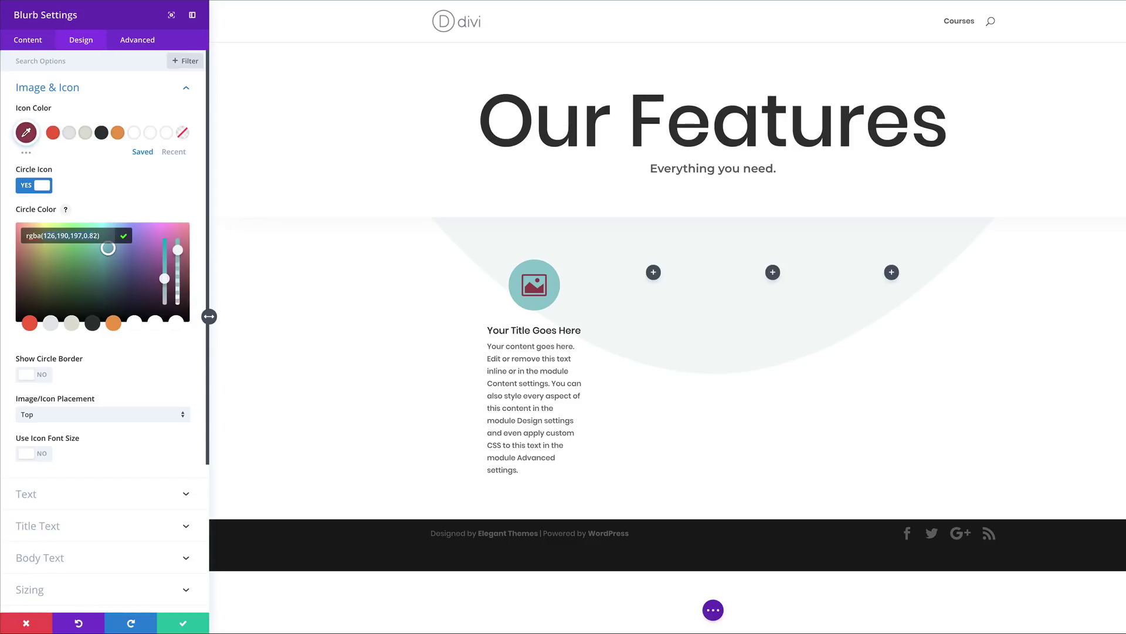
pyautogui.click(134, 323)
# - Enable a custom icon font size for the blurb and set it to 48px
pyautogui.scroll(-1, 145, 373)
pyautogui.scroll(-2, 144, 373)
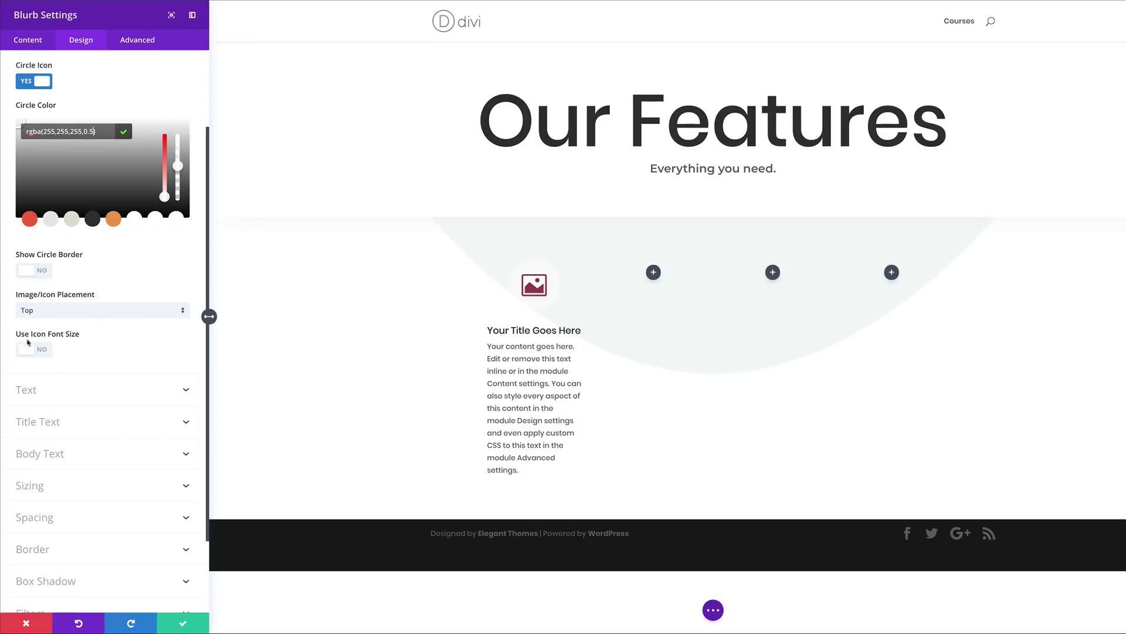
pyautogui.click(44, 353)
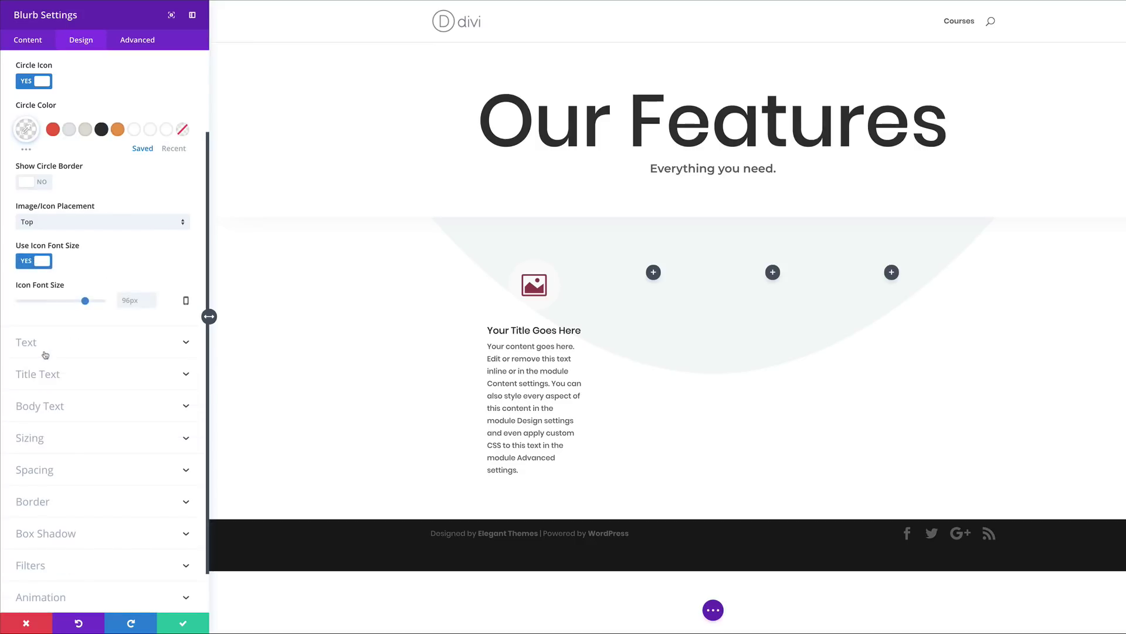
pyautogui.moveTo(85, 301); pyautogui.dragTo(69, 304)
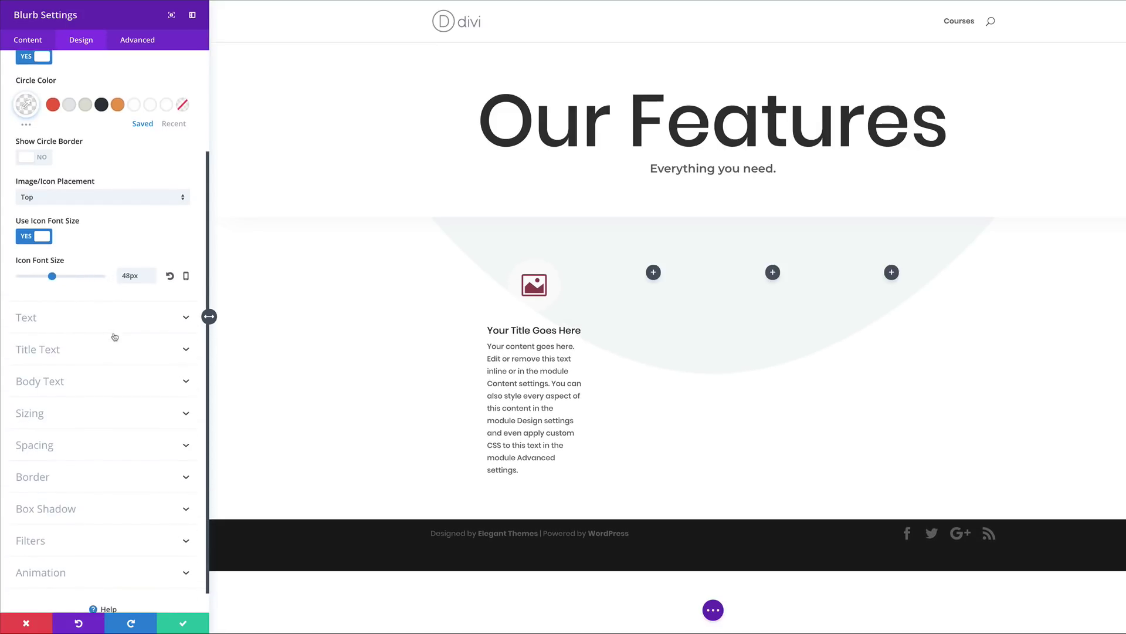
# - Center the blurb's text and save the Blurb module
pyautogui.click(68, 318)
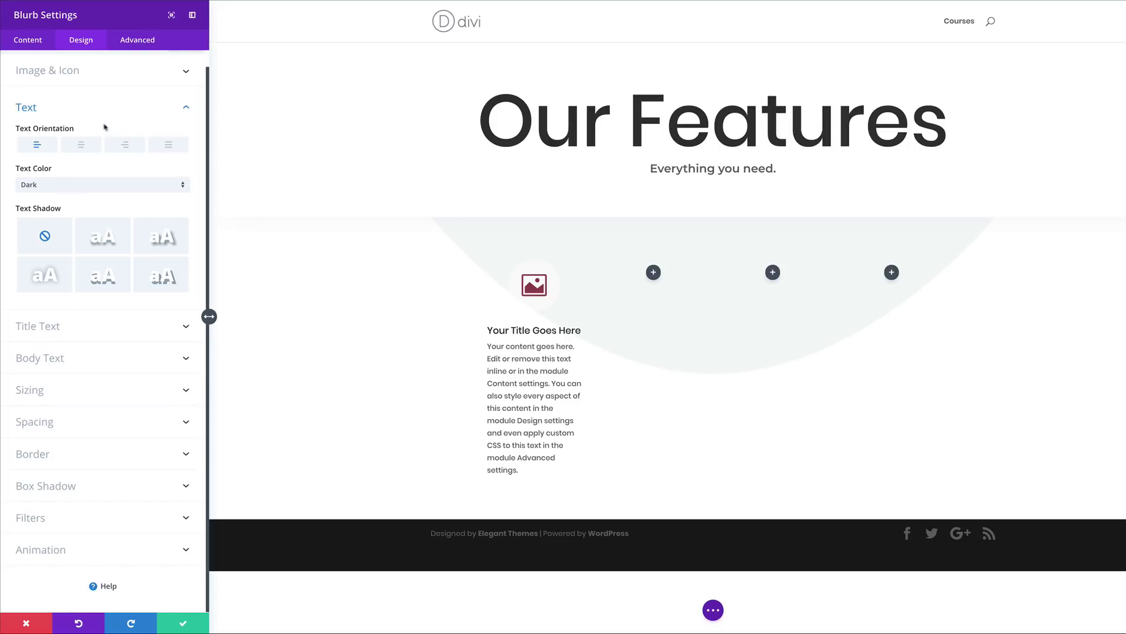
pyautogui.click(83, 147)
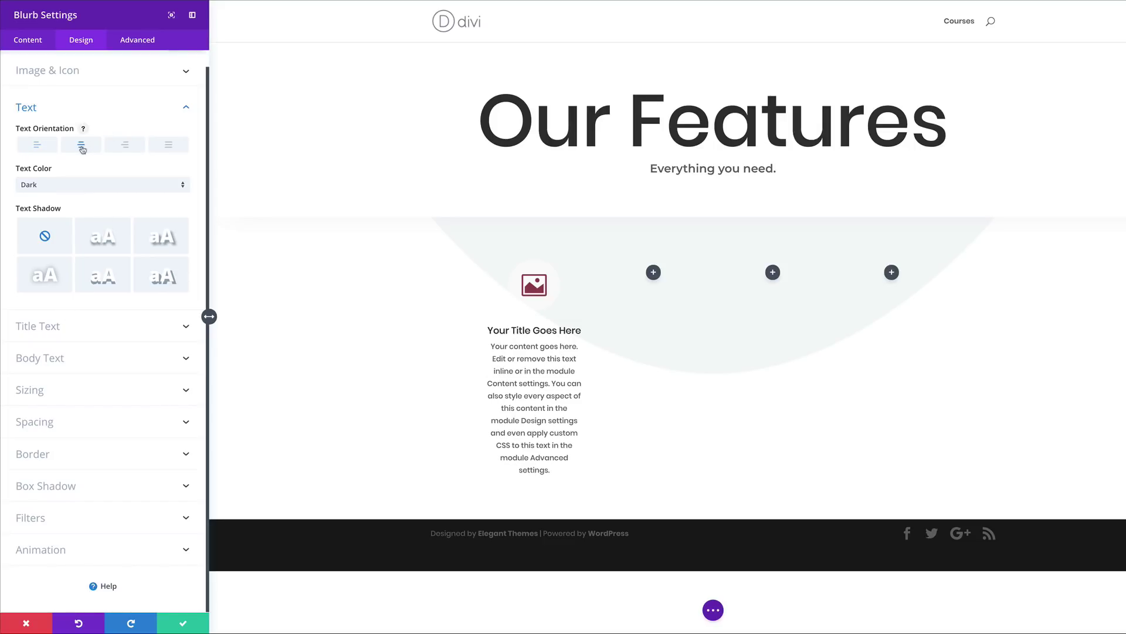
pyautogui.click(185, 623)
# - Paste copies of the first column's blurb into the other three columns of the row
pyautogui.moveTo(429, 303)
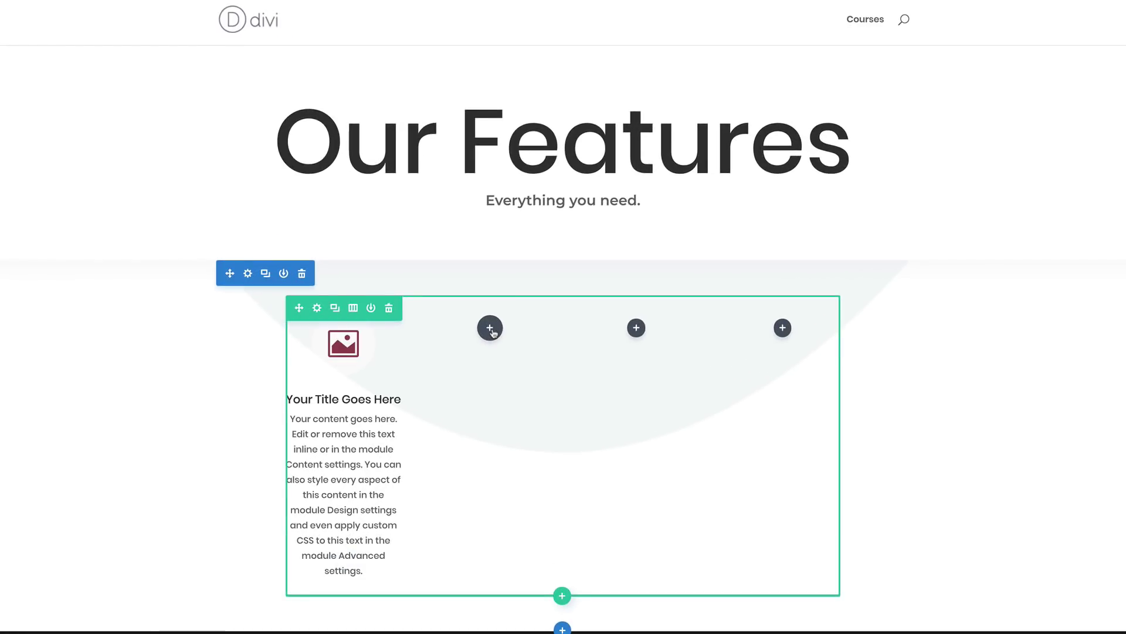
pyautogui.hotkey('ctrl', 'v')
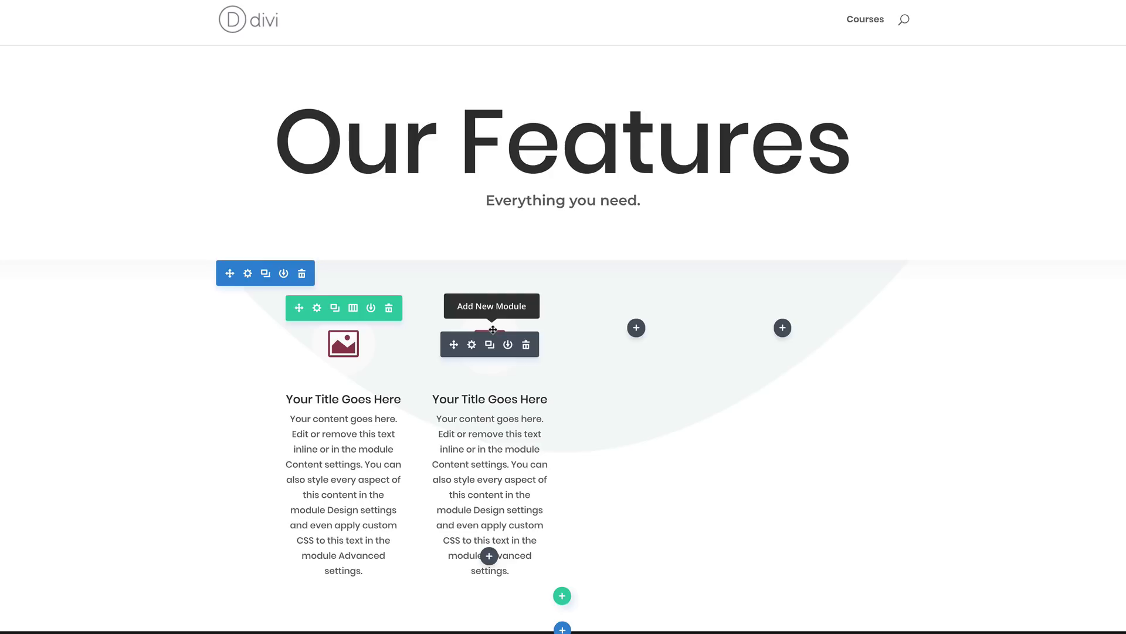
pyautogui.hotkey('ctrl', 'v')
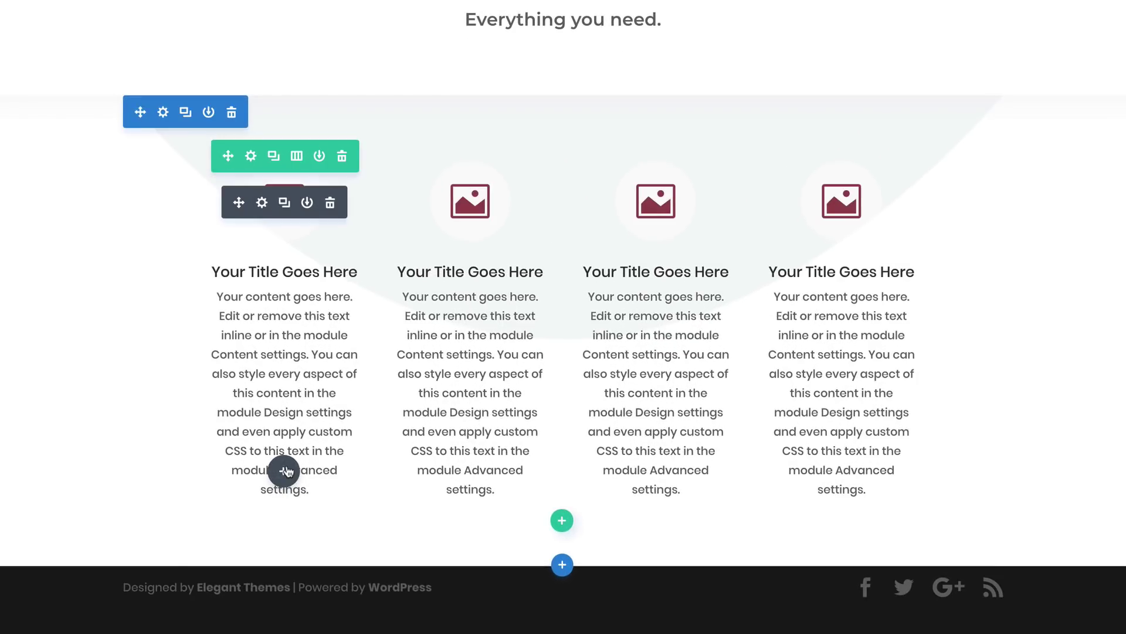
# - Add a Circle Counter module with default content below the first column's blurb and save it
pyautogui.click(343, 556)
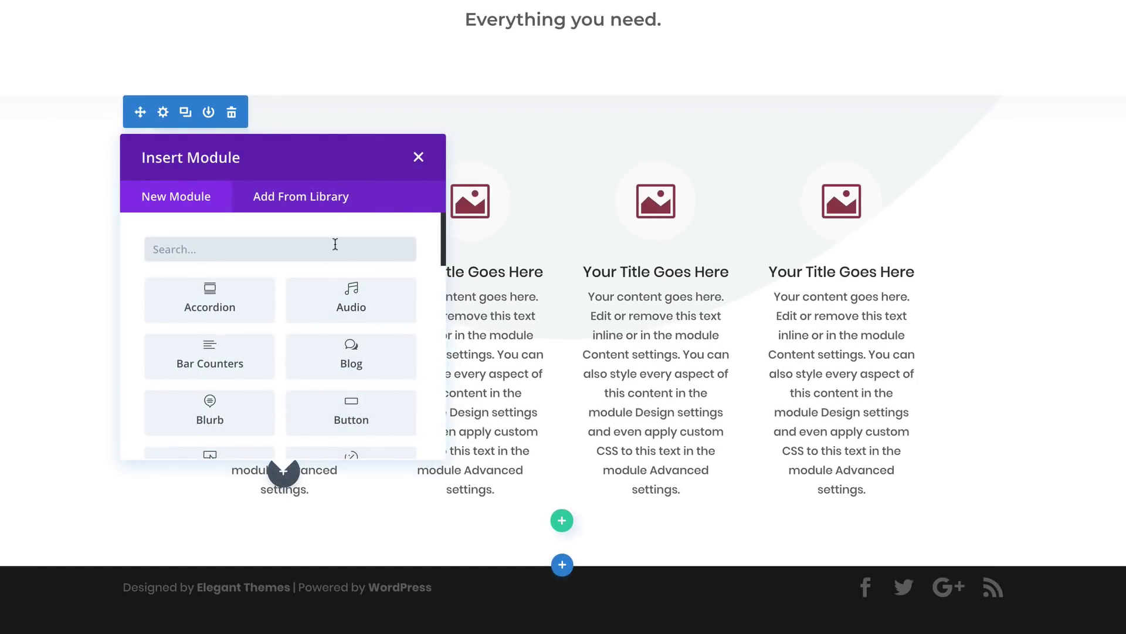
pyautogui.write('circ')
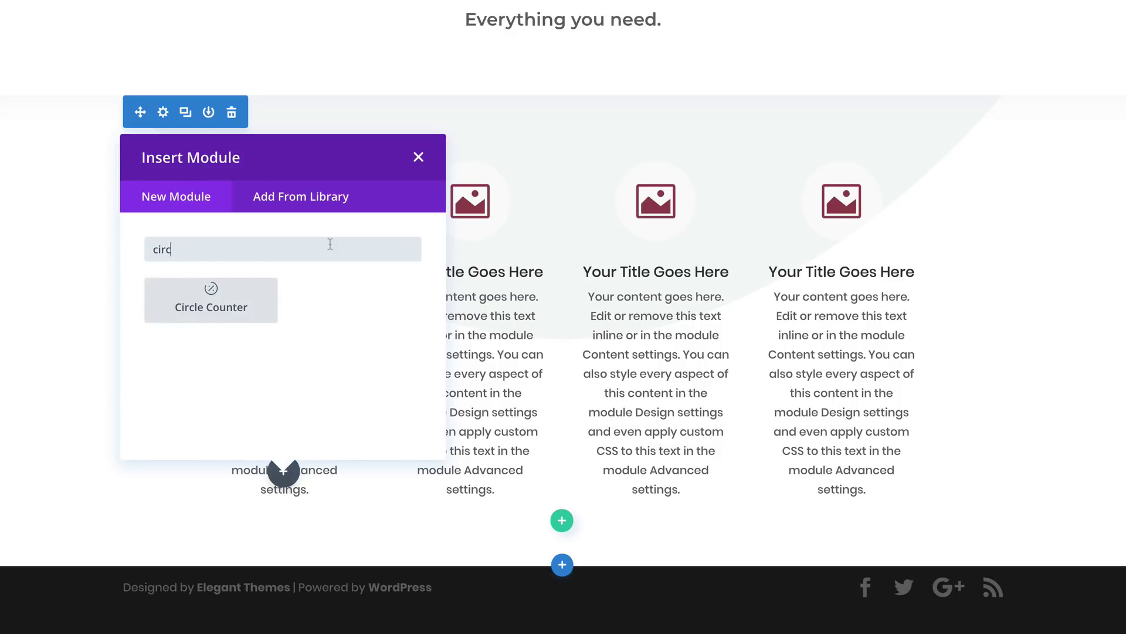
pyautogui.click(258, 298)
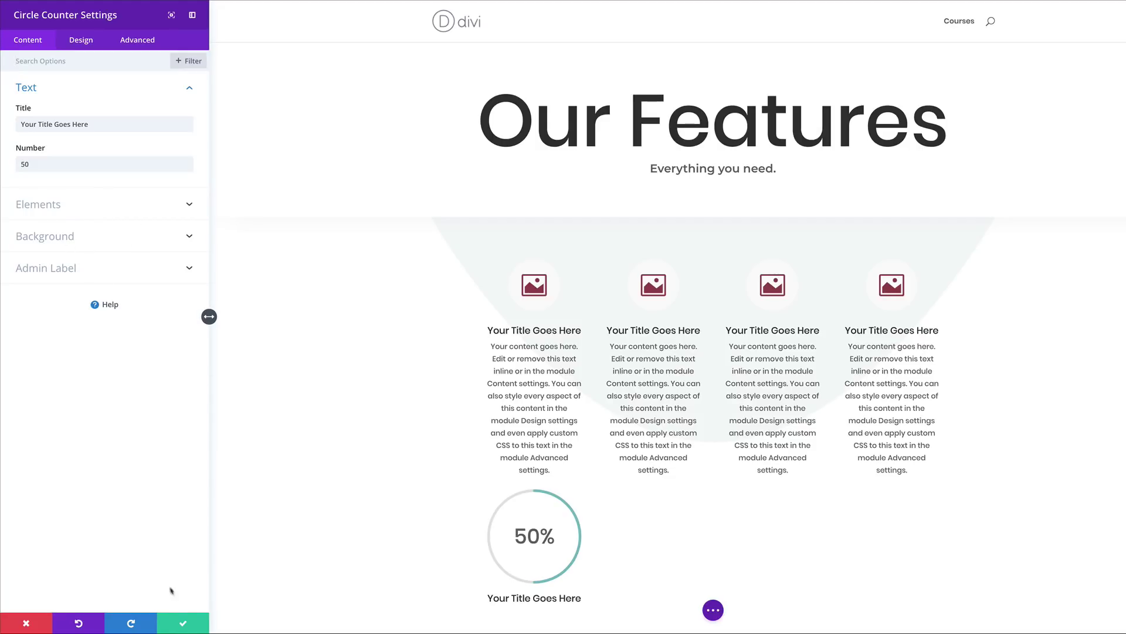
pyautogui.click(183, 625)
pyautogui.moveTo(423, 317)
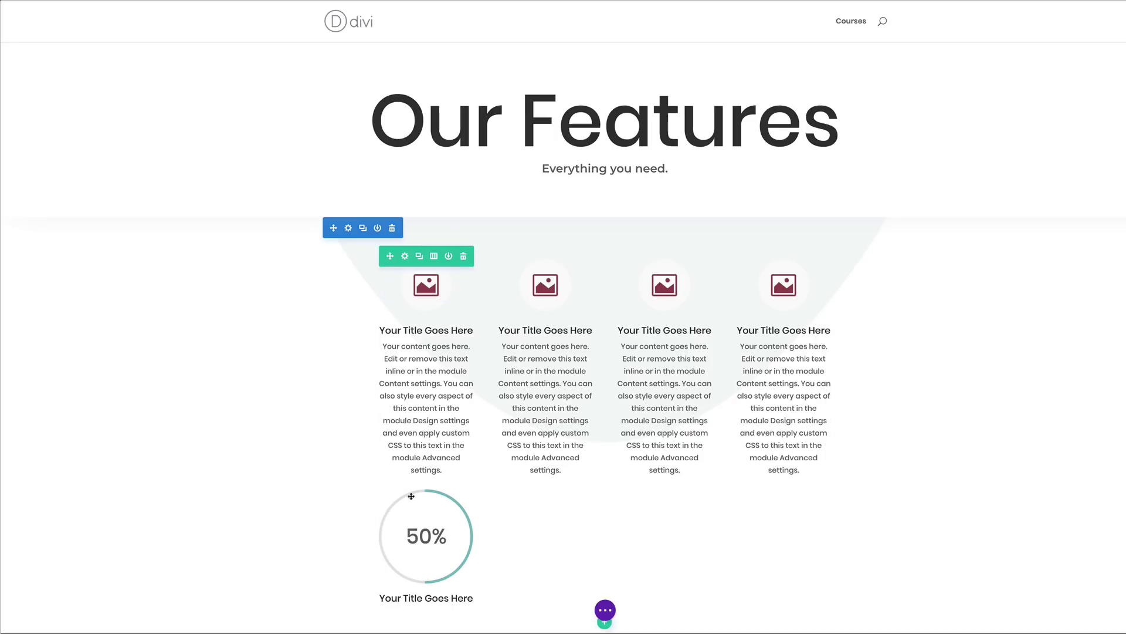
# - Move the circle counter above the blurb in the first column
pyautogui.moveTo(419, 521)
pyautogui.moveTo(398, 516); pyautogui.dragTo(418, 294)
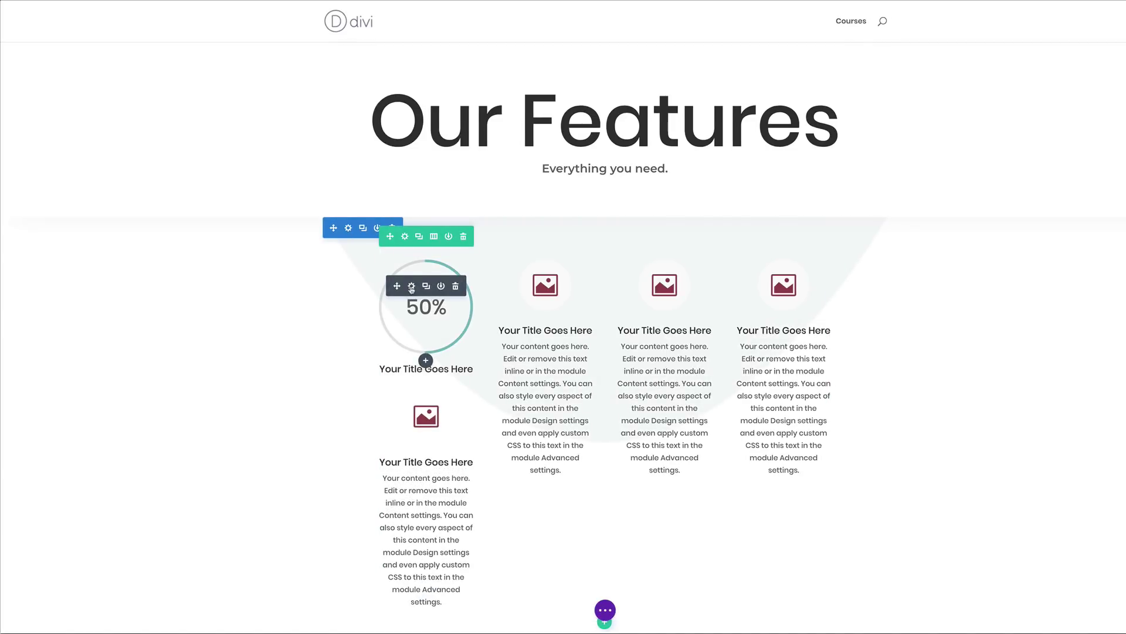
# - Clear the first column's circle counter title and set its number to 25
pyautogui.click(412, 286)
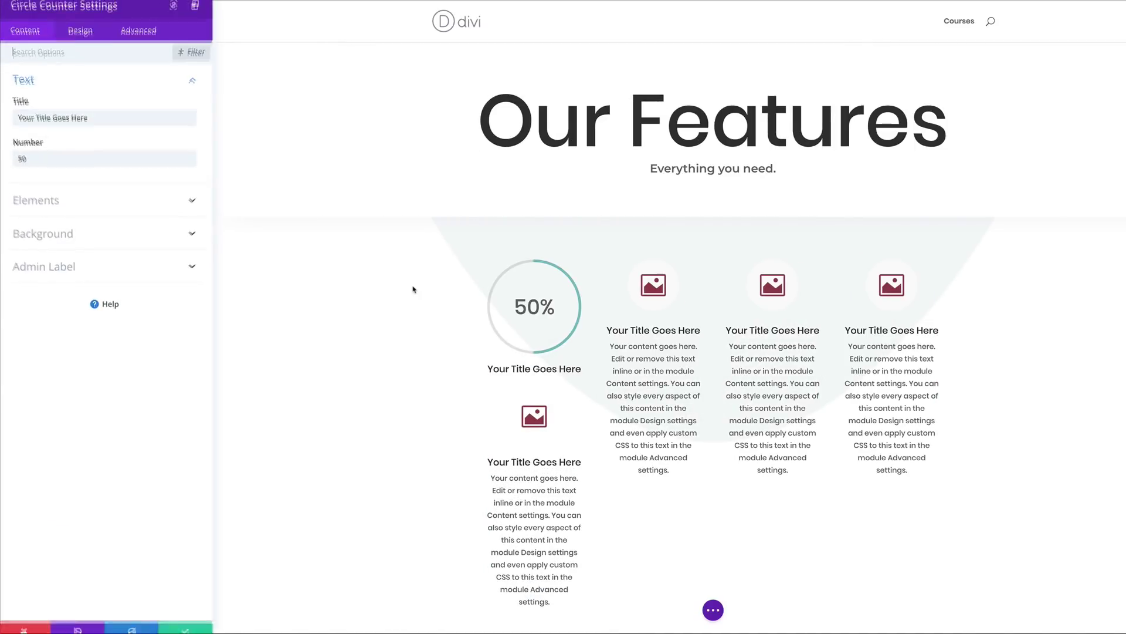
pyautogui.tripleClick(101, 124)
pyautogui.press('BackSpace')
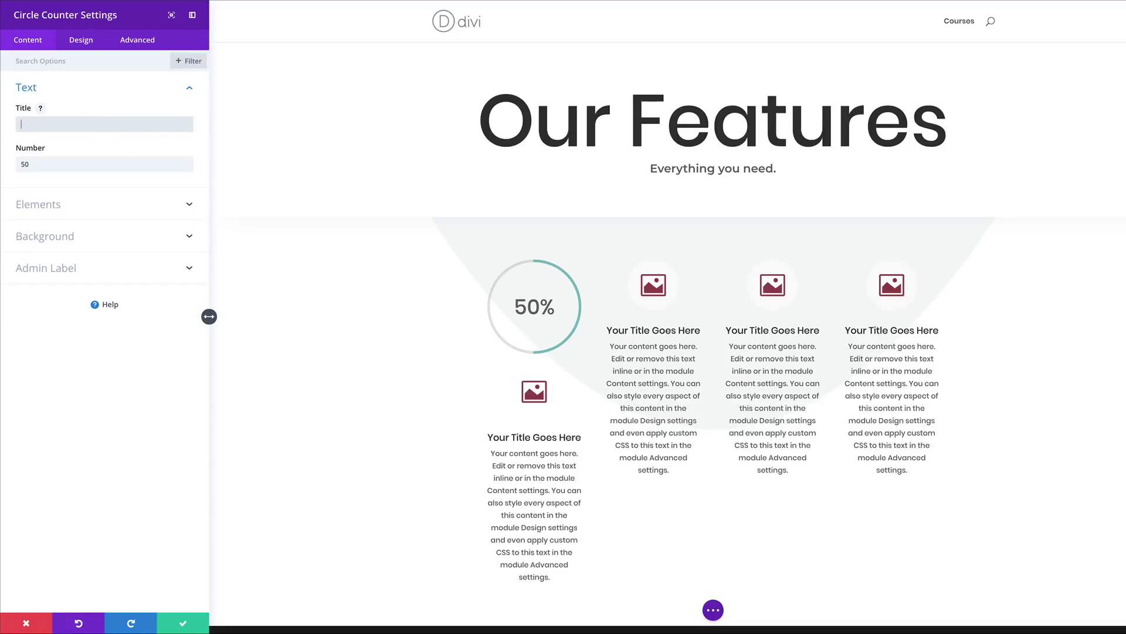
pyautogui.doubleClick(34, 164)
pyautogui.write('25')
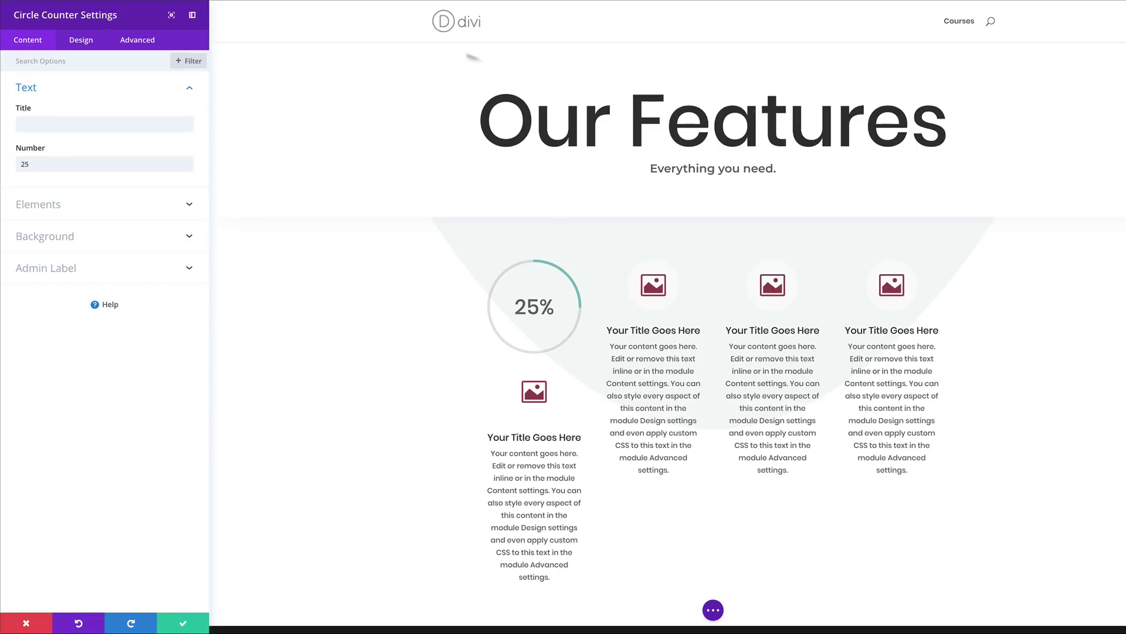
# - Change the circle counter's bar background color to the dark red of the blurb icons
pyautogui.click(81, 40)
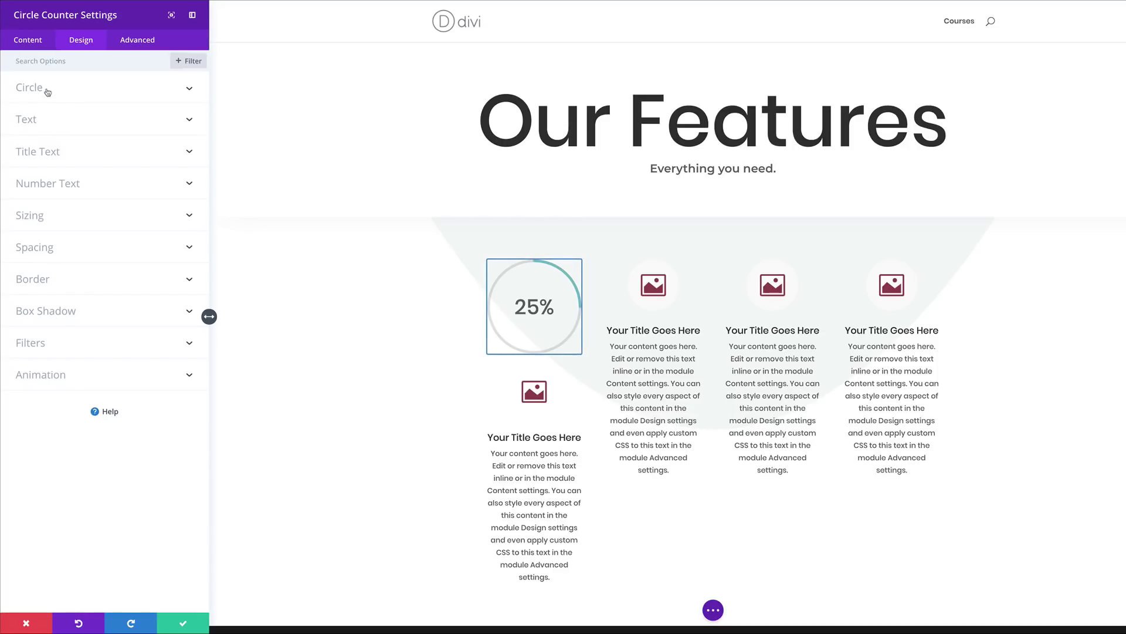
pyautogui.scroll(-1, 1068, 268)
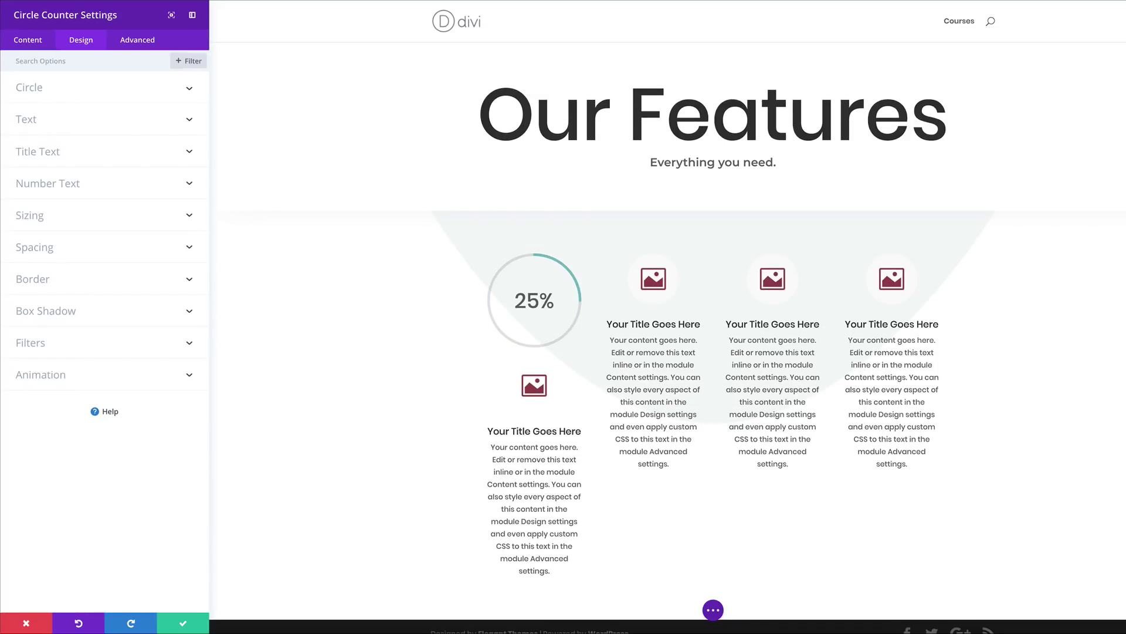
pyautogui.click(30, 87)
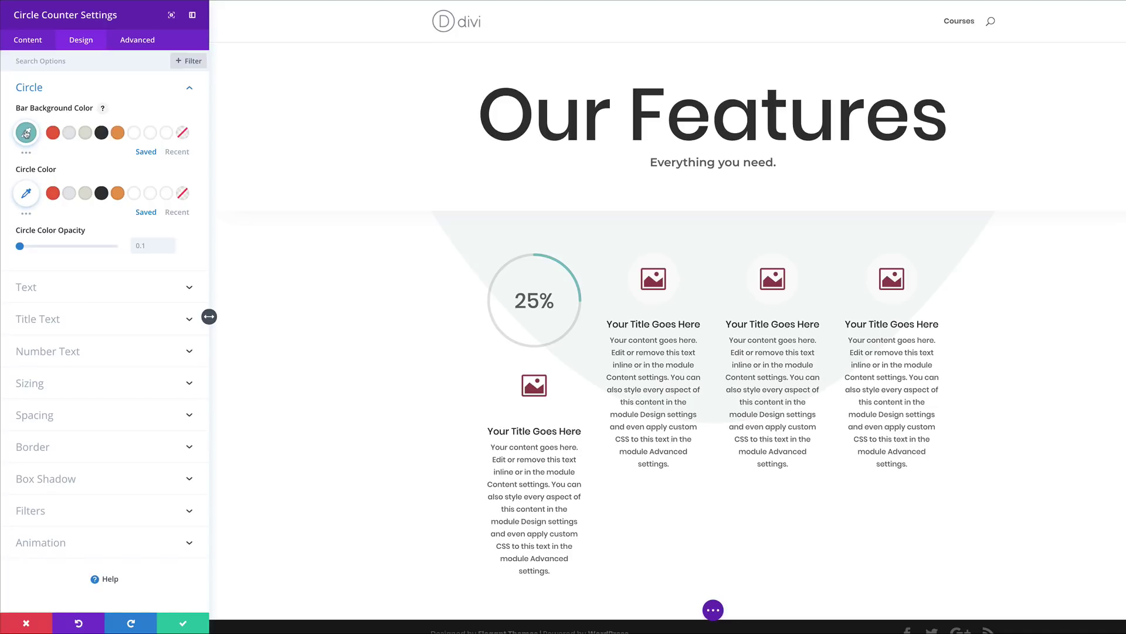
pyautogui.click(26, 133)
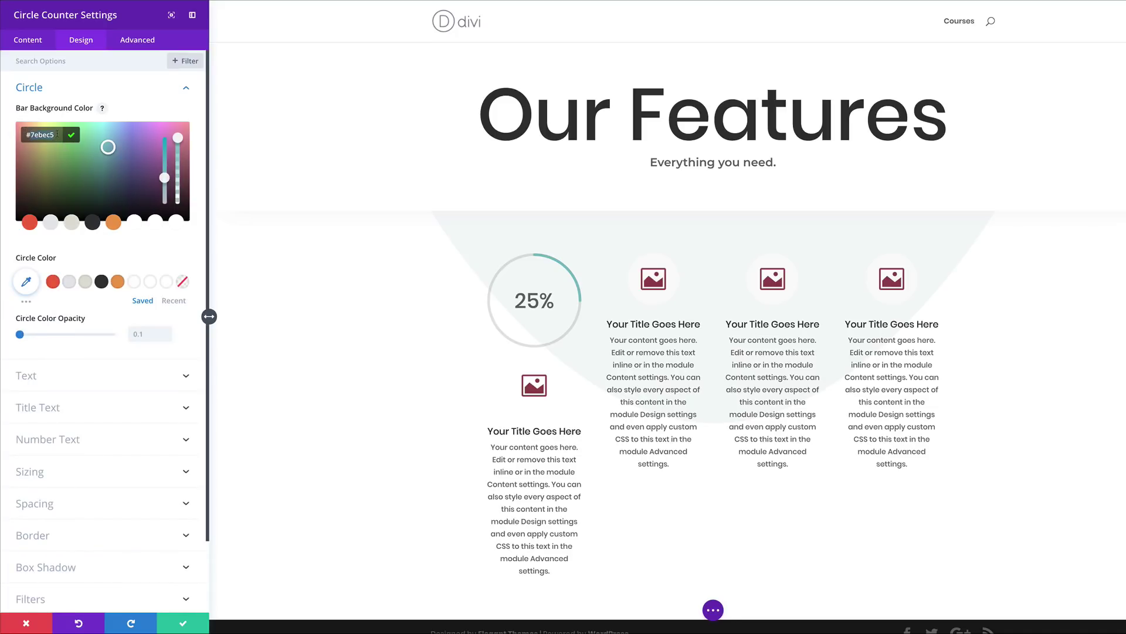
pyautogui.click(186, 87)
# - Make the circle counter's number text color fully transparent and set the number text size to 0px
pyautogui.click(89, 187)
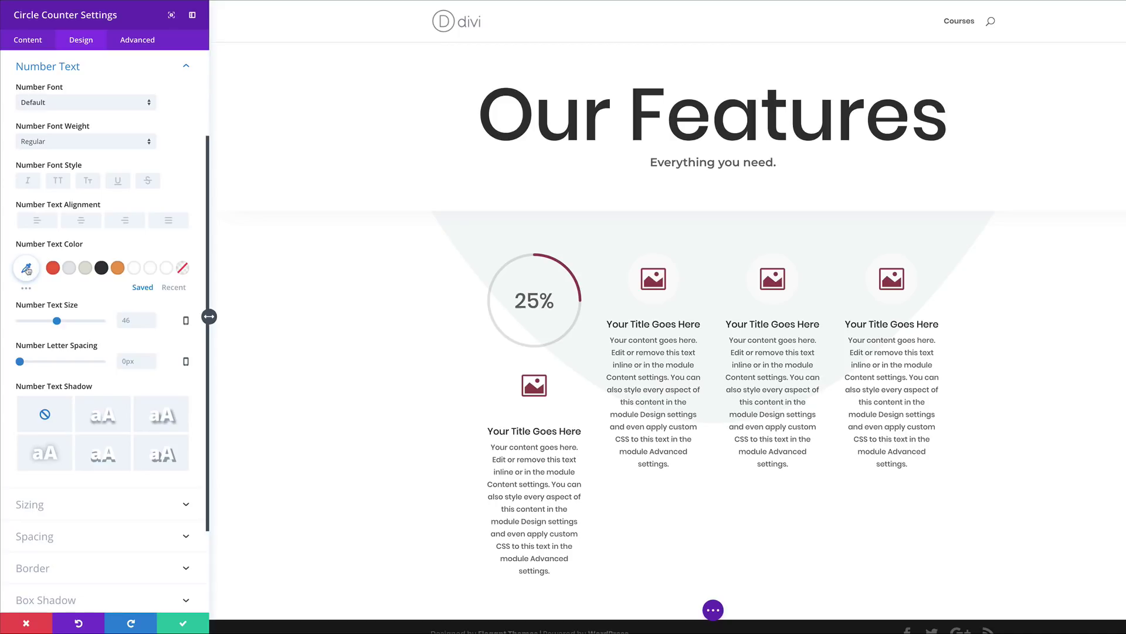
pyautogui.click(26, 268)
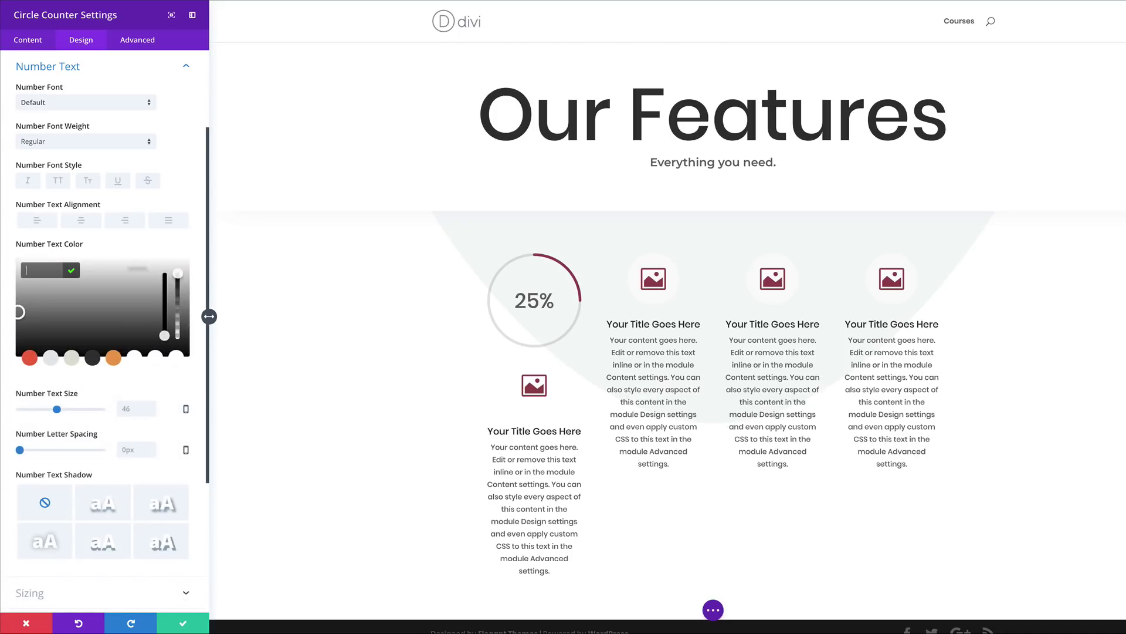
pyautogui.moveTo(178, 273); pyautogui.dragTo(196, 347)
pyautogui.click(197, 351)
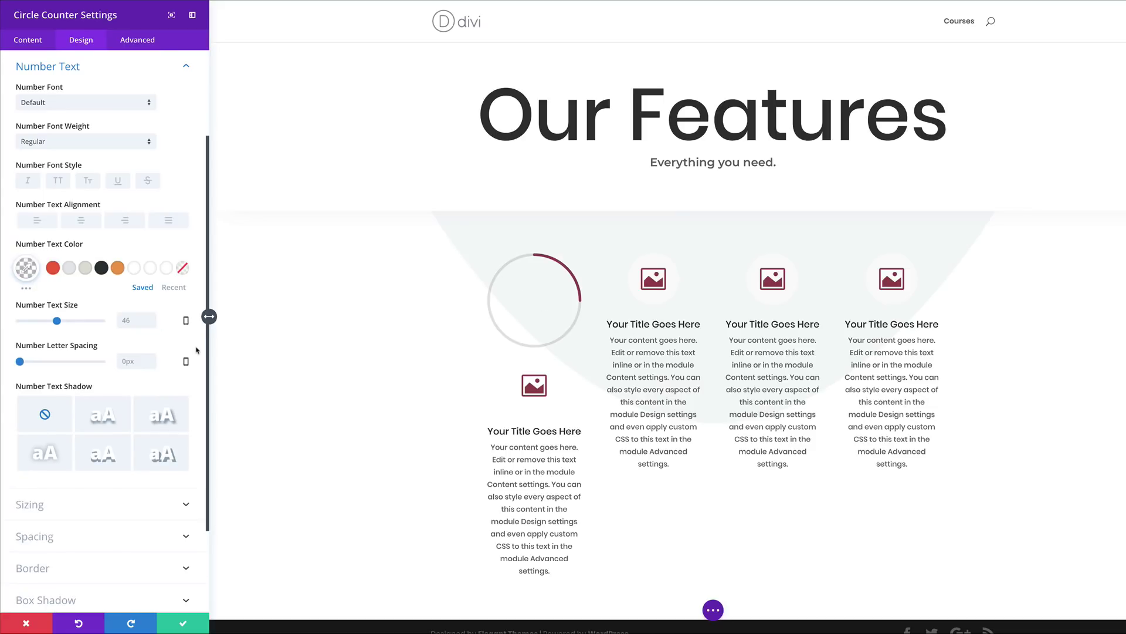
pyautogui.doubleClick(131, 319)
pyautogui.press('BackSpace')
pyautogui.scroll(-1, 132, 322)
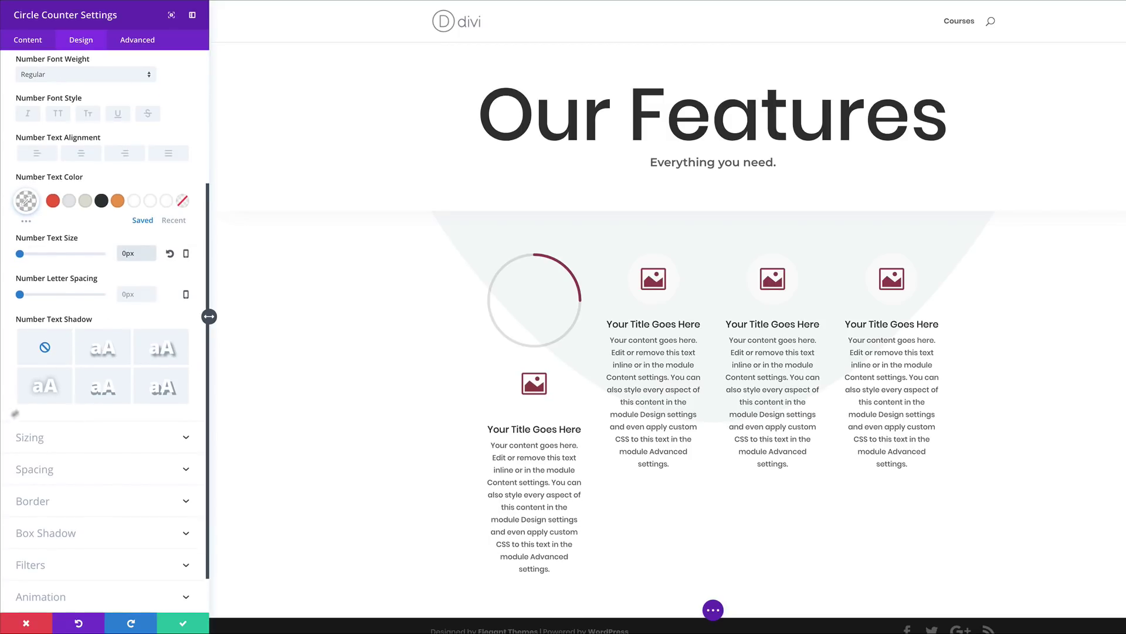
# - Set the circle counter's width to 109px and its module alignment to center
pyautogui.click(44, 444)
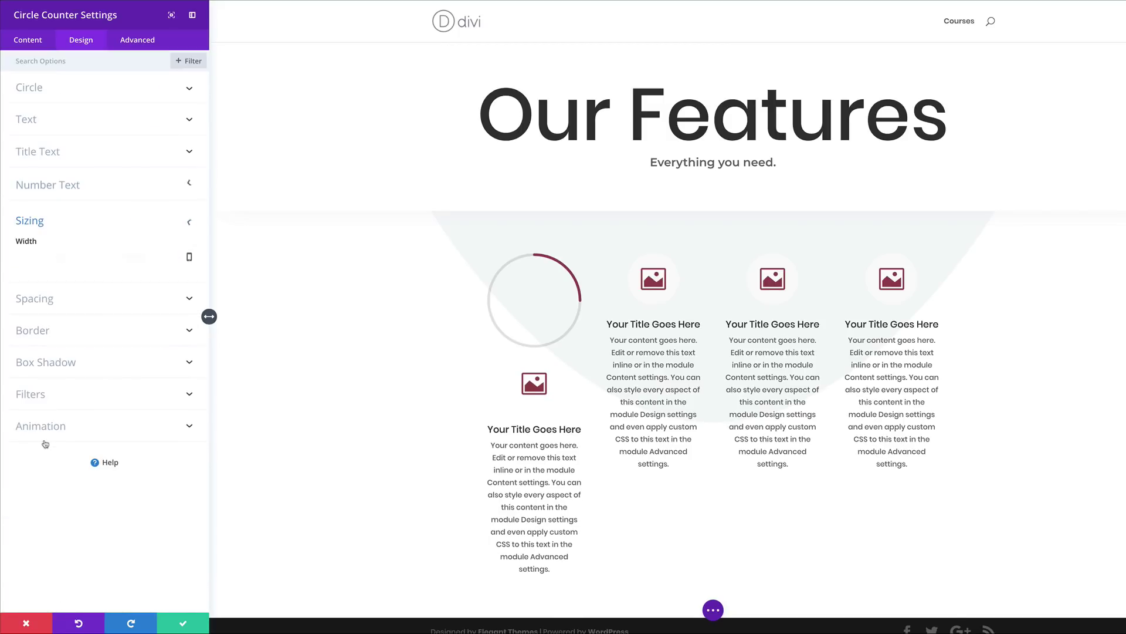
pyautogui.click(129, 257)
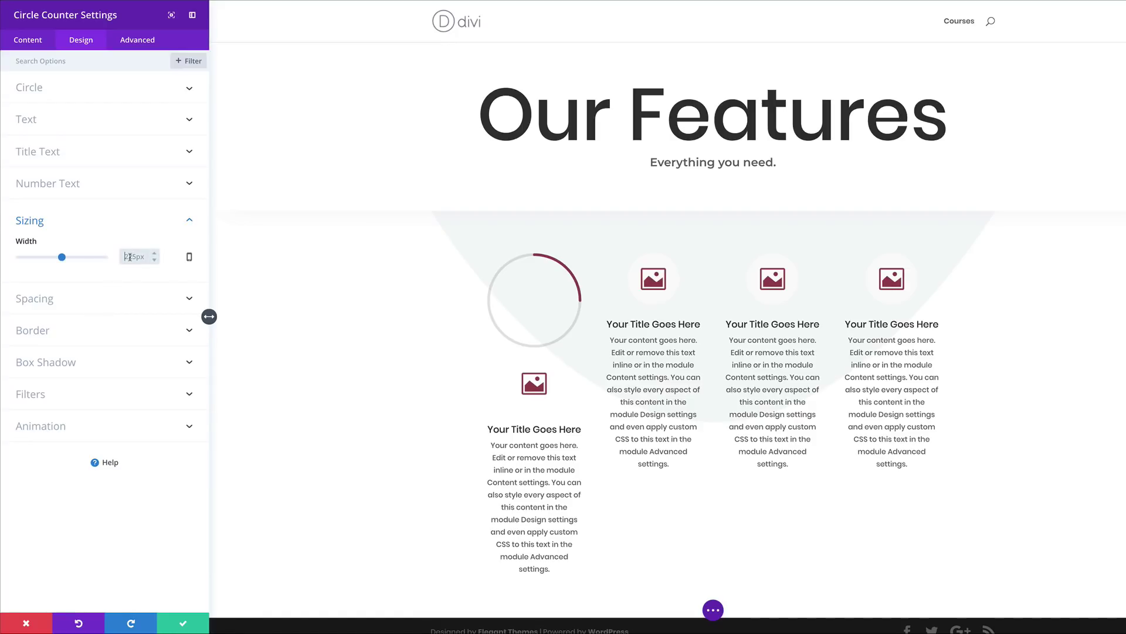
pyautogui.hotkey('ctrl', 'a')
pyautogui.write('109px')
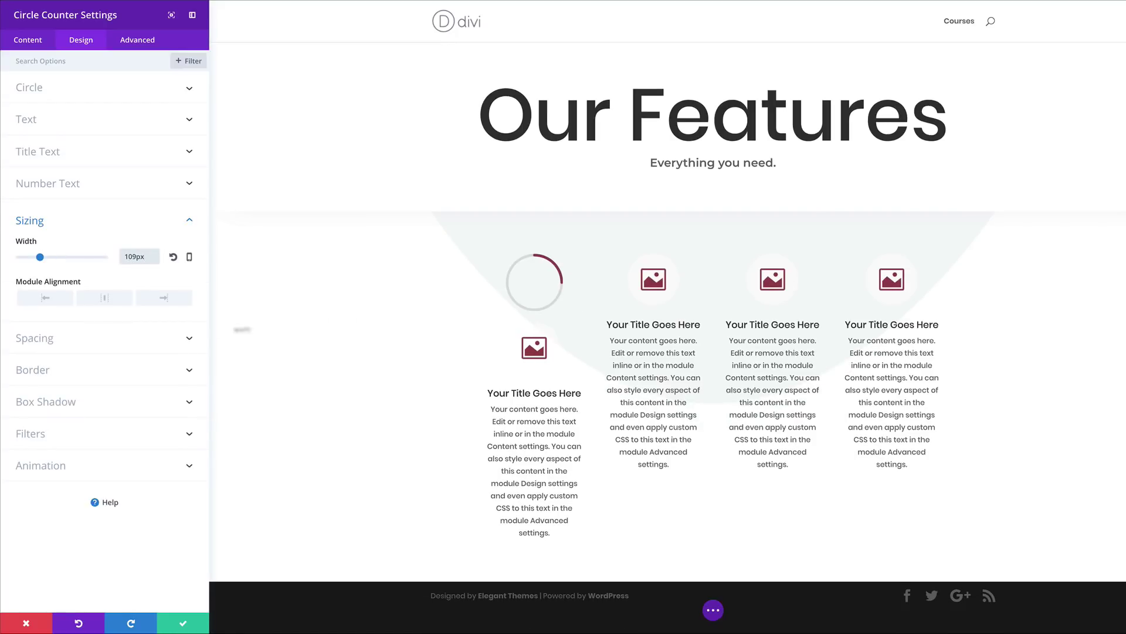
pyautogui.click(105, 299)
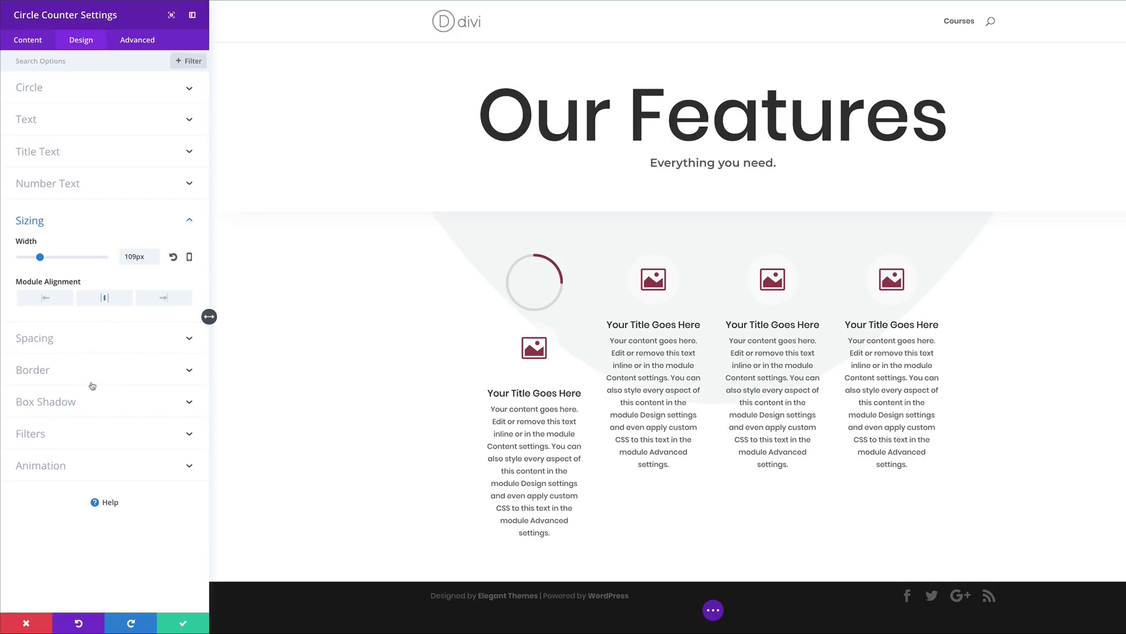
# - Set the circle counter's custom bottom margin to -102px and save the module
pyautogui.click(63, 343)
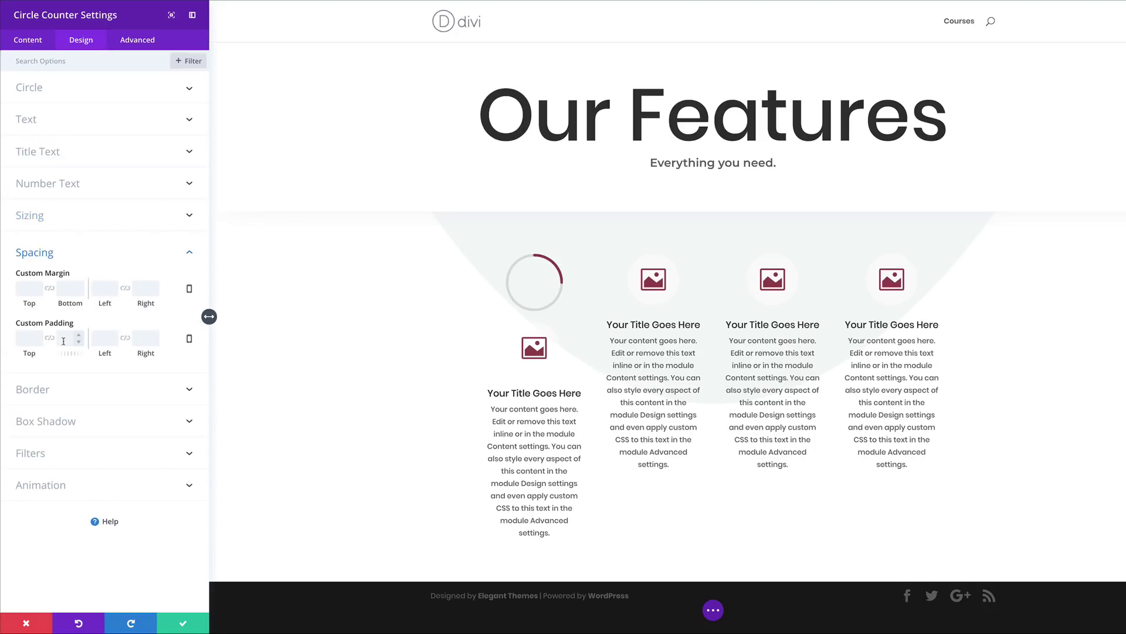
pyautogui.click(66, 287)
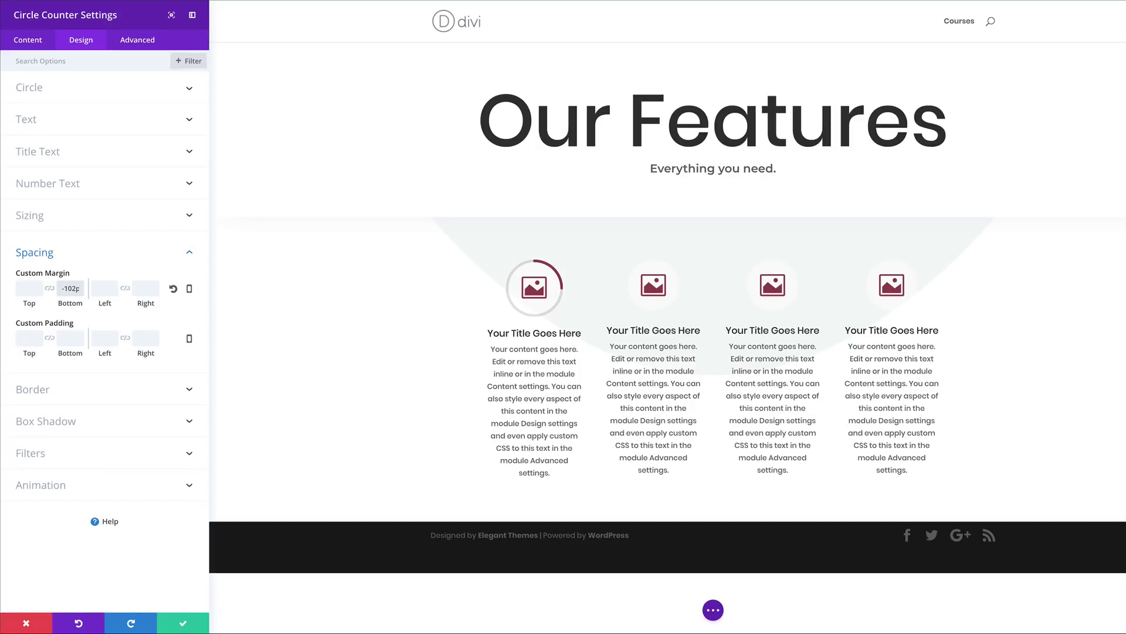
pyautogui.click(183, 623)
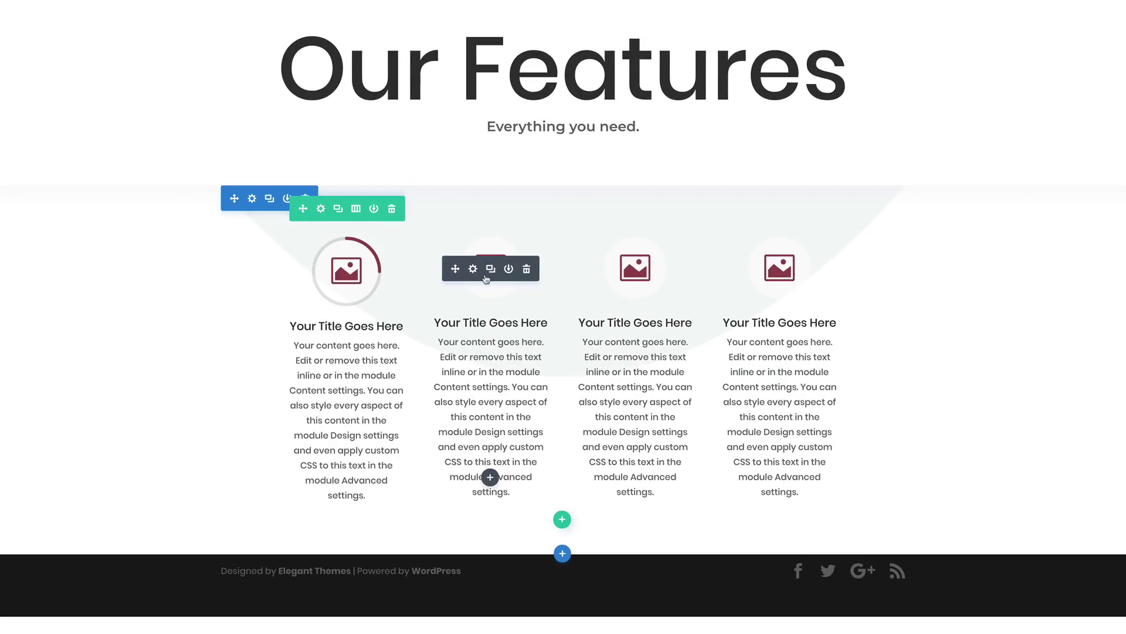
# - Paste copies of the circle counter into the other three columns and move each one above its column's blurb
pyautogui.click(487, 276)
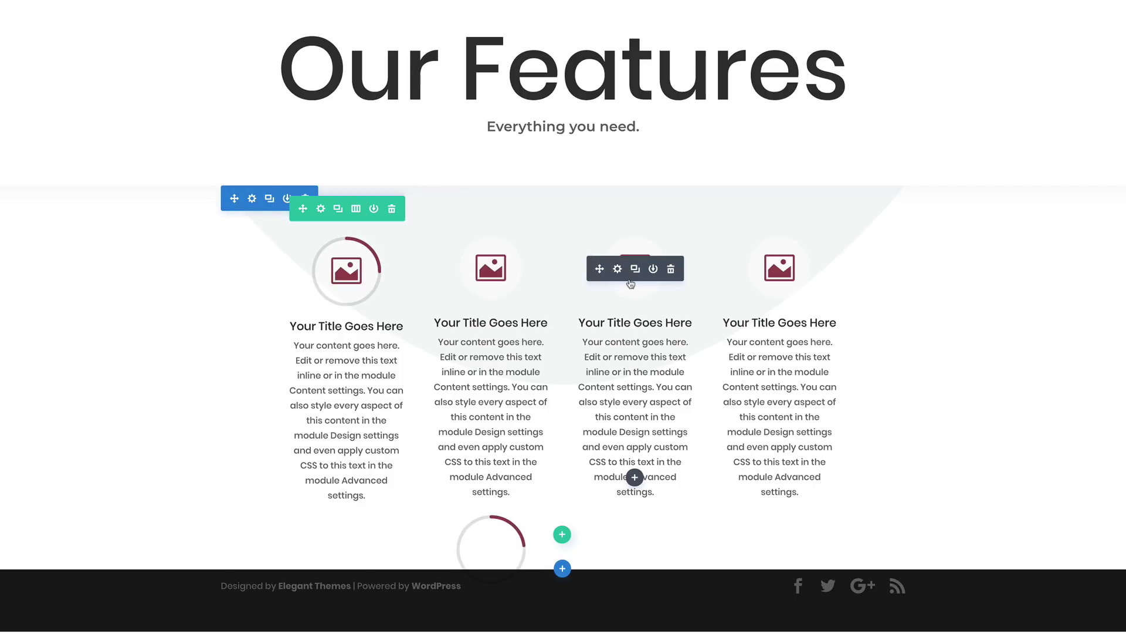
pyautogui.click(634, 271)
pyautogui.click(774, 275)
pyautogui.moveTo(462, 525); pyautogui.dragTo(493, 276)
pyautogui.moveTo(602, 521); pyautogui.dragTo(645, 266)
pyautogui.moveTo(740, 521); pyautogui.dragTo(775, 271)
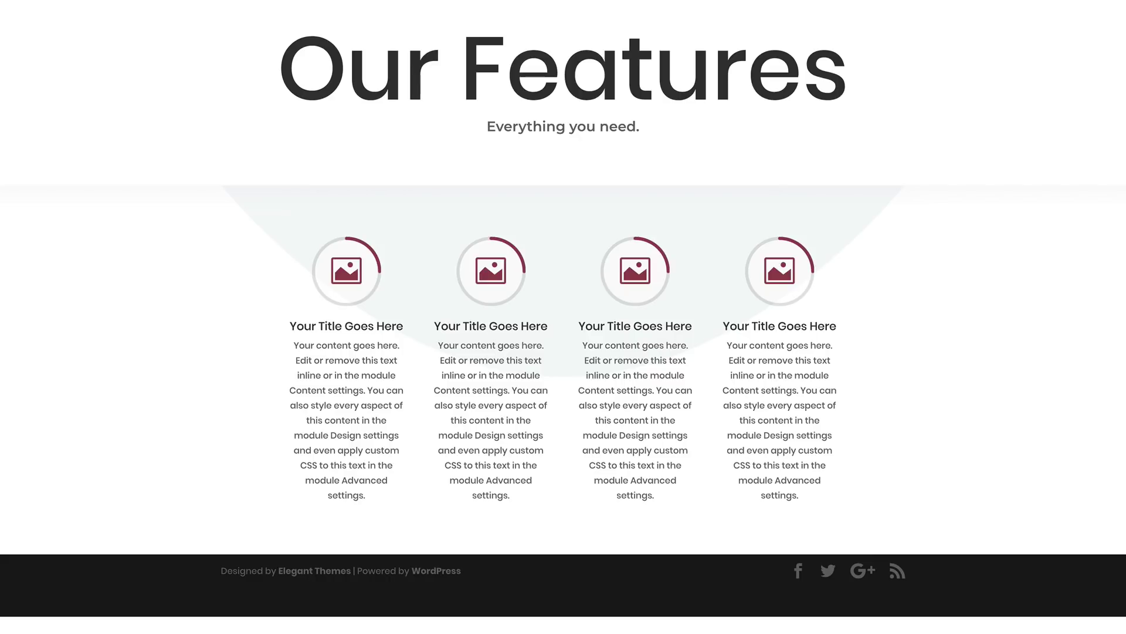
# - Set the second column's circle counter number to 50 and the third column's to 75, saving each module
pyautogui.moveTo(653, 245)
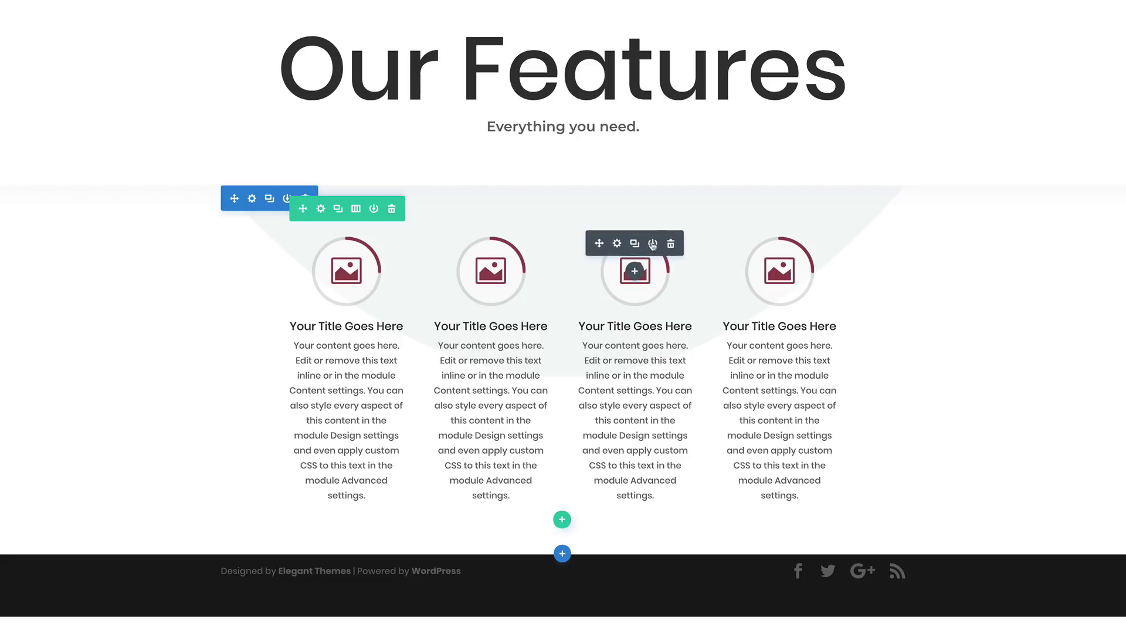
pyautogui.moveTo(475, 245)
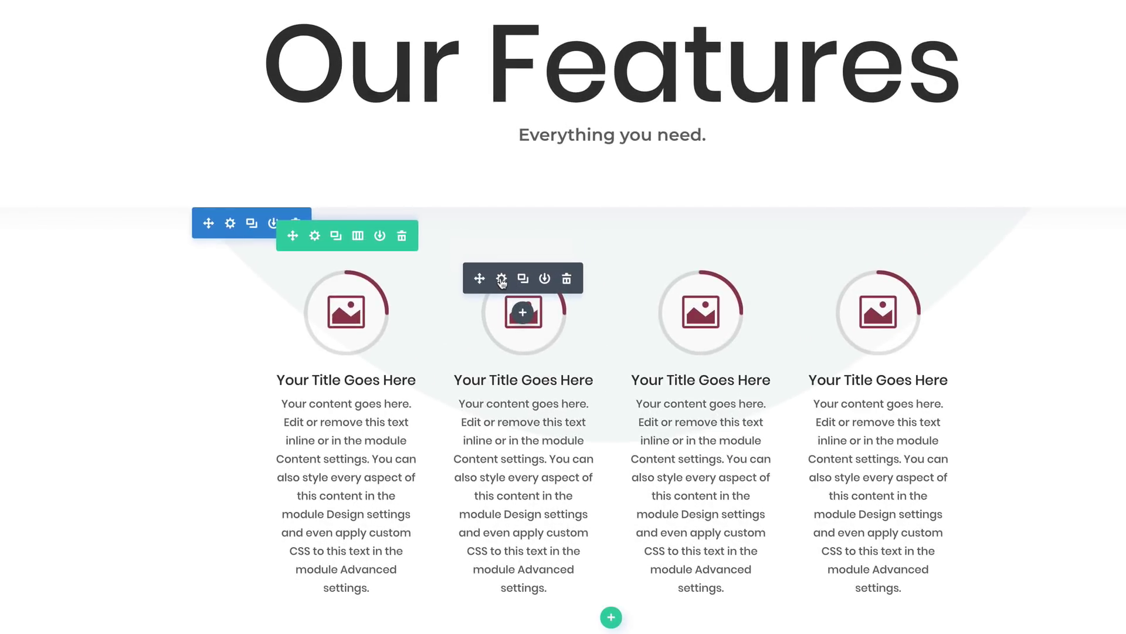
pyautogui.click(501, 280)
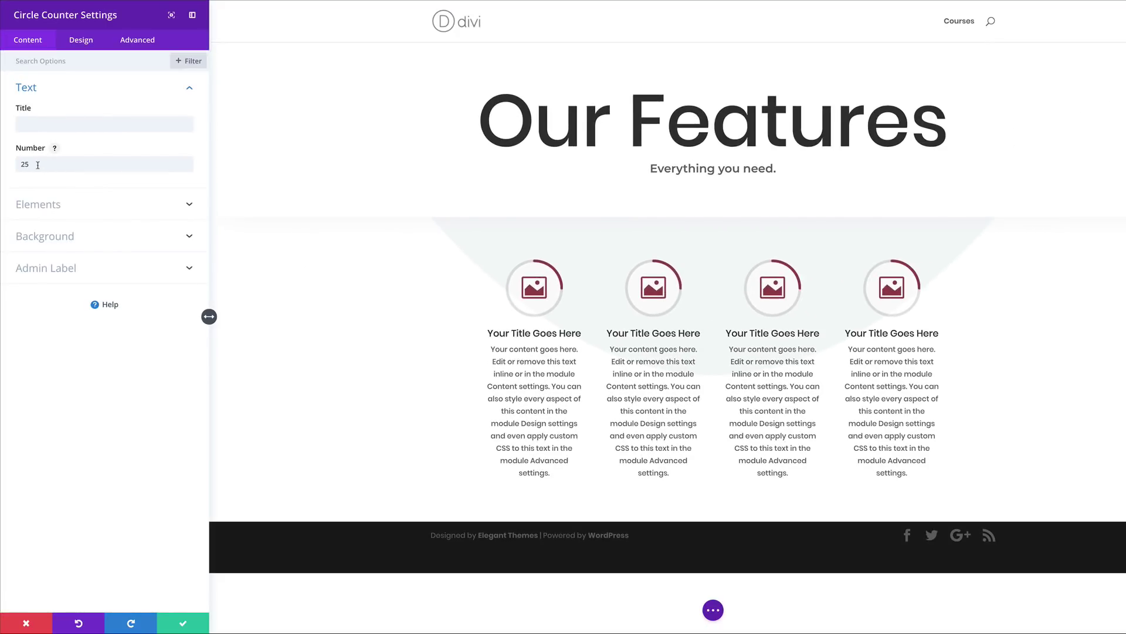
pyautogui.doubleClick(38, 165)
pyautogui.write('50')
pyautogui.click(188, 627)
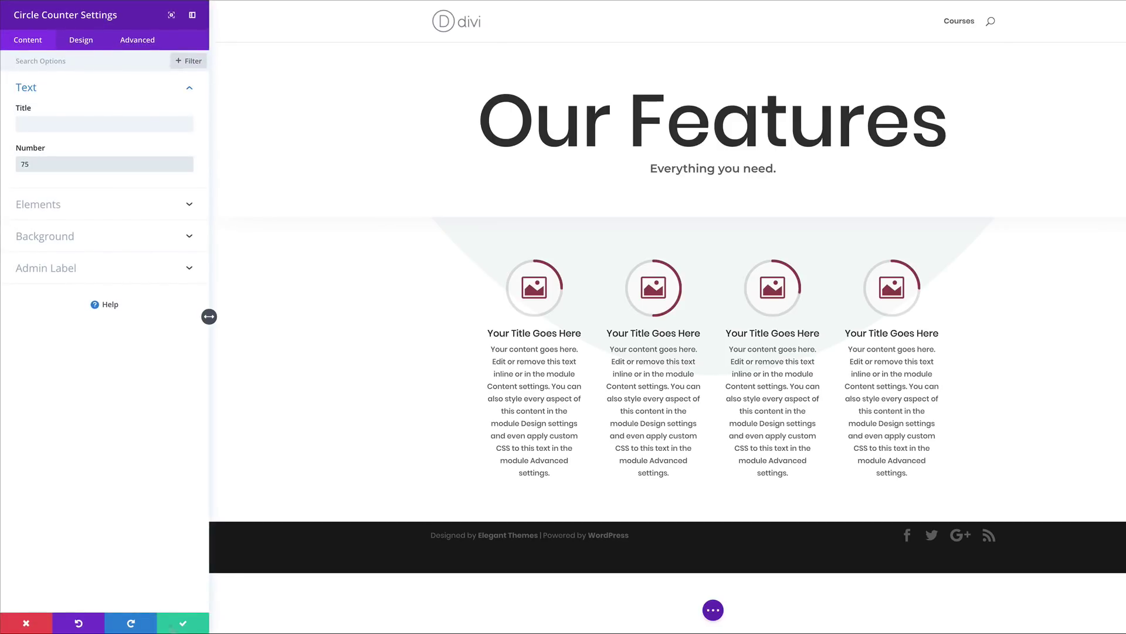
pyautogui.press('Escape')
# - Set the fourth column's circle counter number to 100 and save the module
pyautogui.moveTo(772, 268)
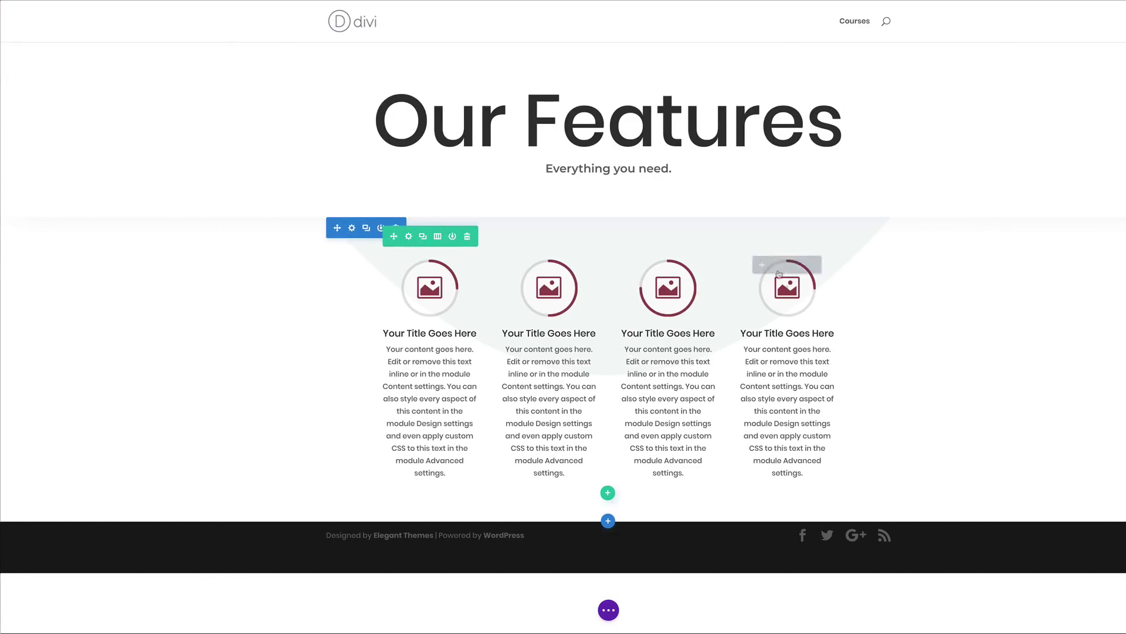
pyautogui.click(773, 265)
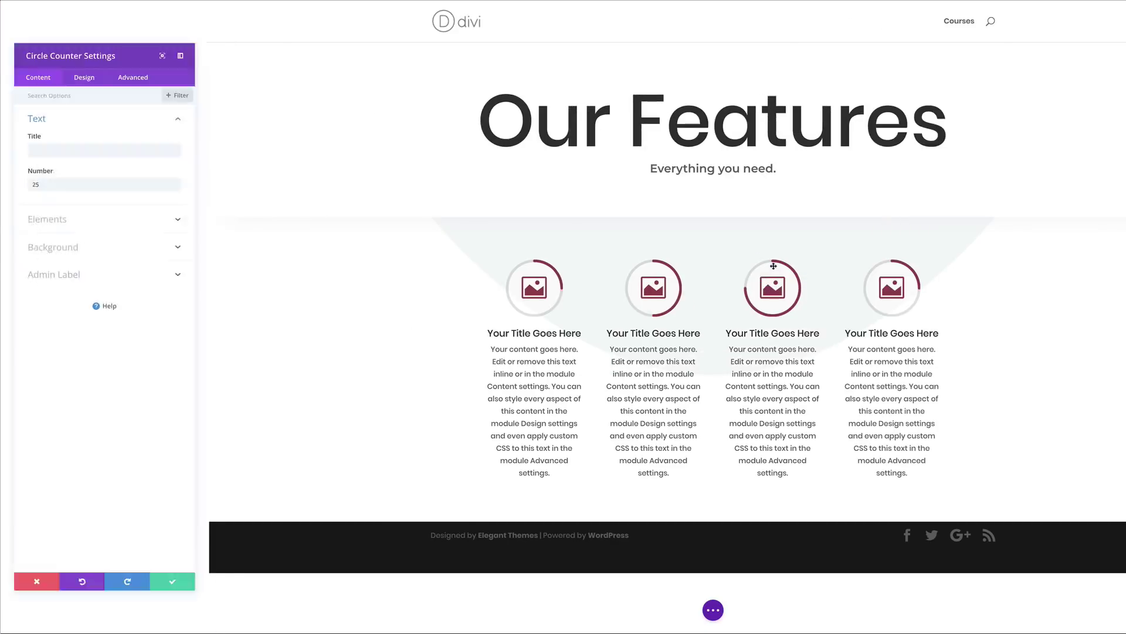
pyautogui.doubleClick(41, 163)
pyautogui.write('100')
pyautogui.click(182, 621)
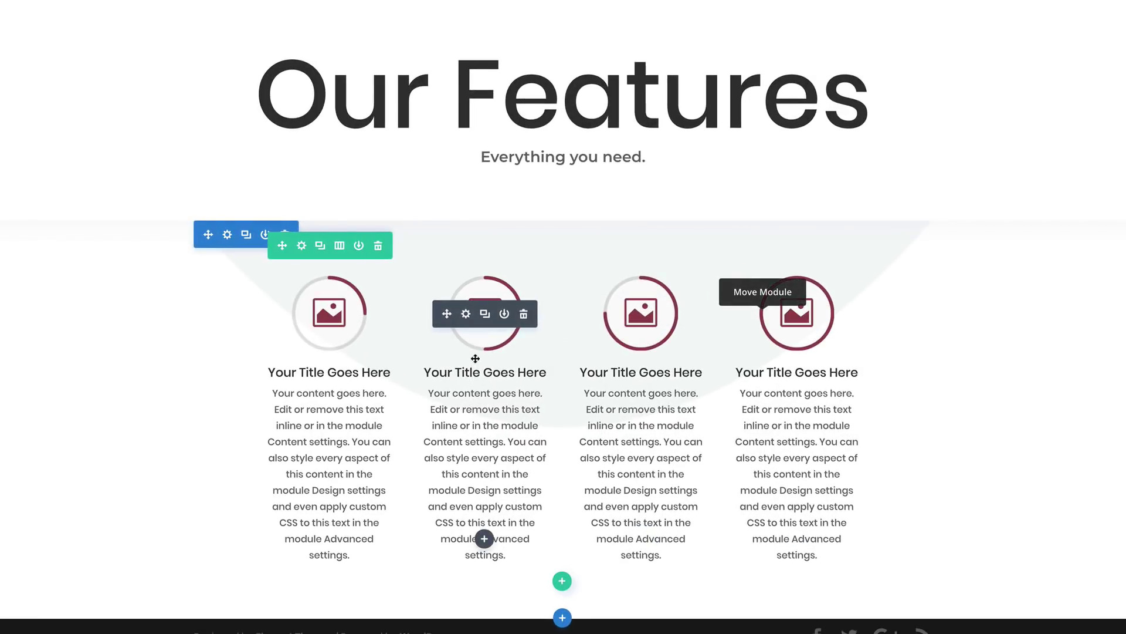
# - Change the second column's blurb icon to the outlined cloud and save the module
pyautogui.click(467, 315)
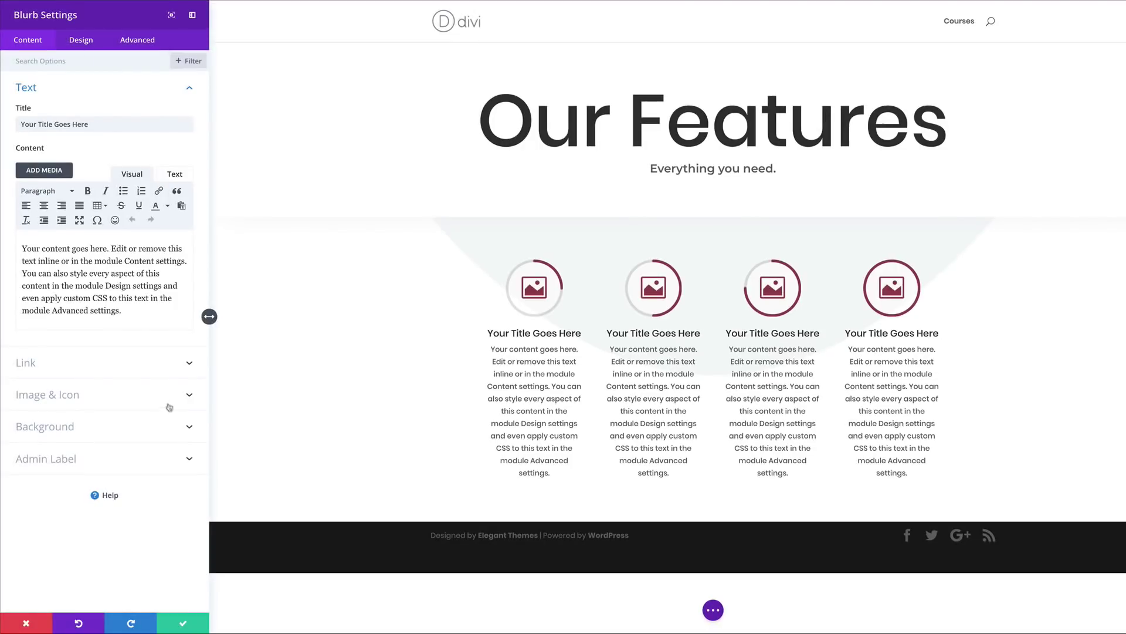
pyautogui.click(60, 394)
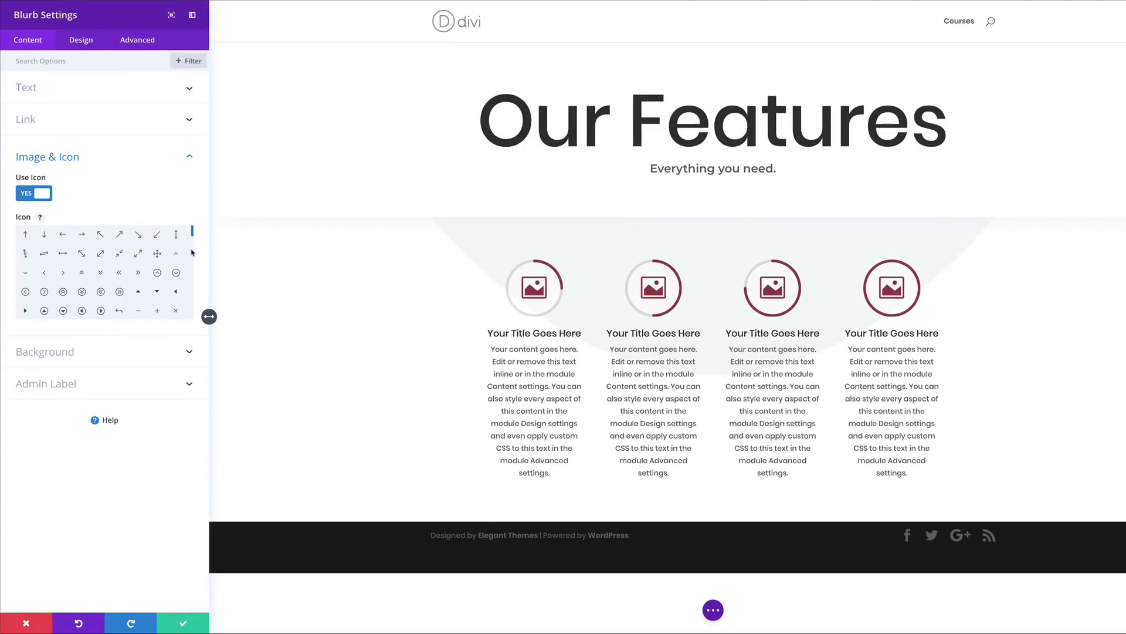
pyautogui.moveTo(192, 234); pyautogui.dragTo(194, 251)
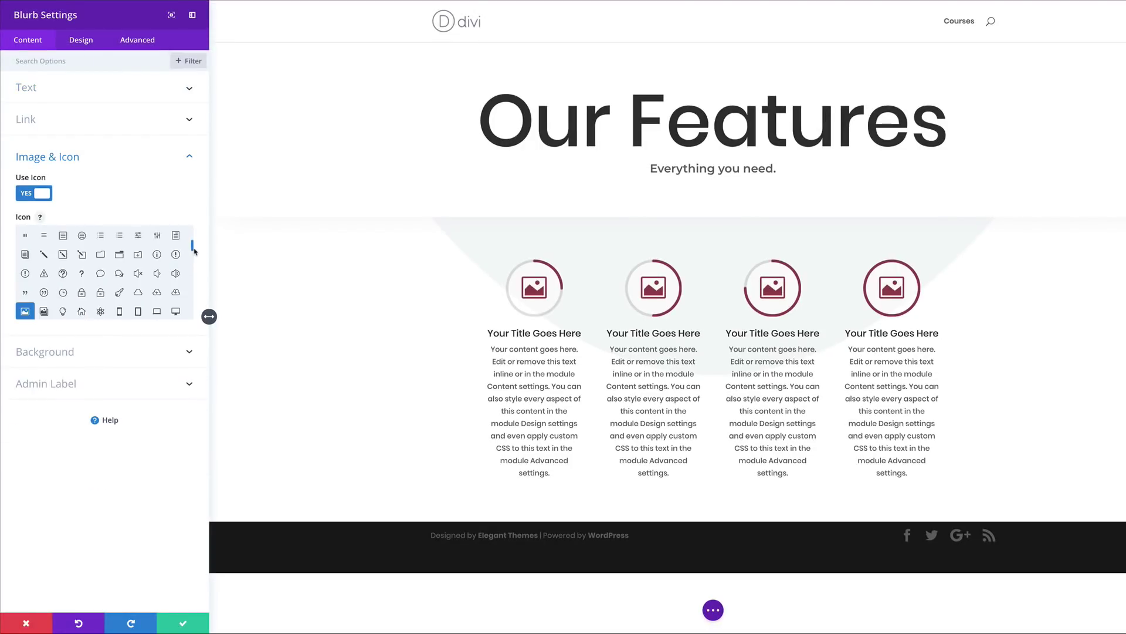
pyautogui.click(138, 291)
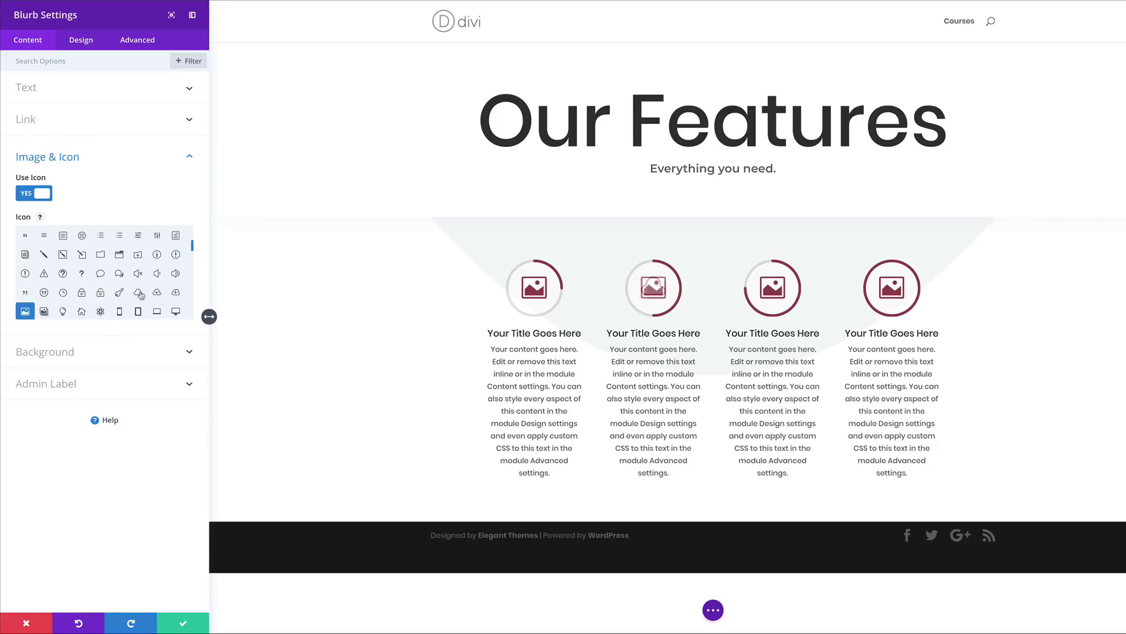
pyautogui.click(189, 625)
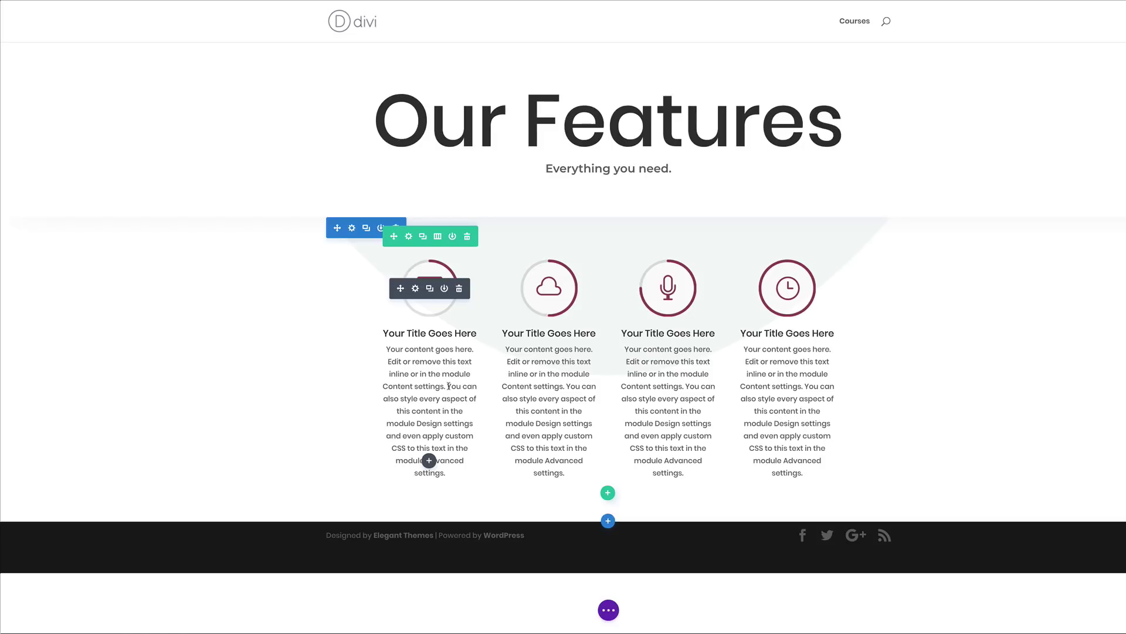
# - Shorten the first column's blurb text by deleting everything after "Content settings."
pyautogui.moveTo(447, 385); pyautogui.dragTo(476, 472)
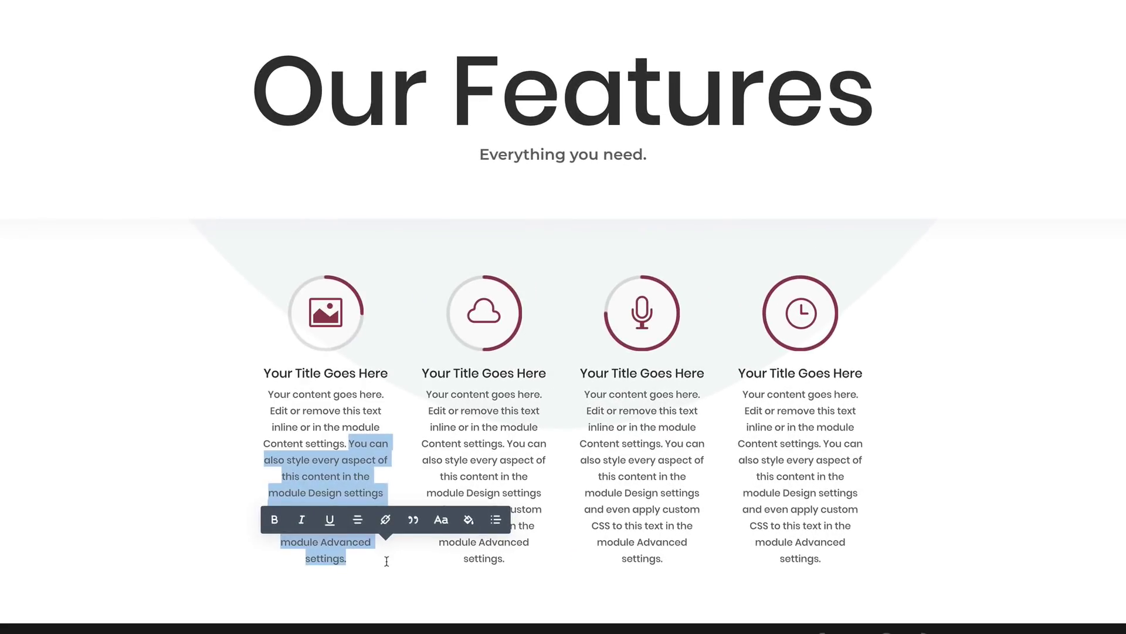
pyautogui.press('BackSpace')
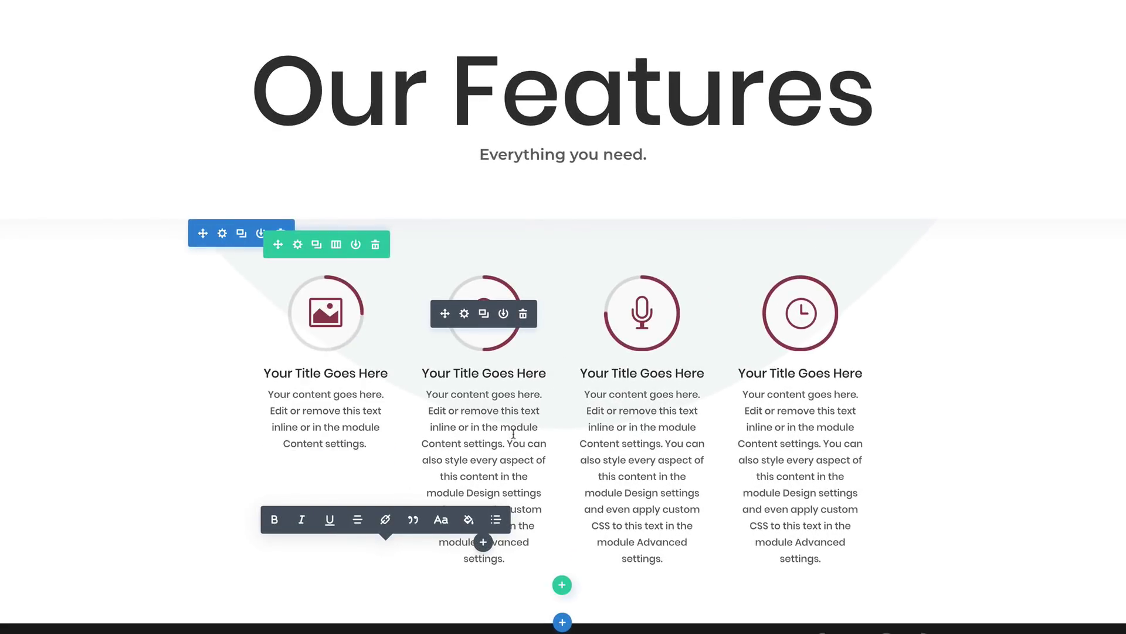
# - Shorten the blurb text in the second, third and fourth columns by deleting everything after "Content settings."
pyautogui.moveTo(508, 441); pyautogui.dragTo(551, 557)
pyautogui.press('BackSpace')
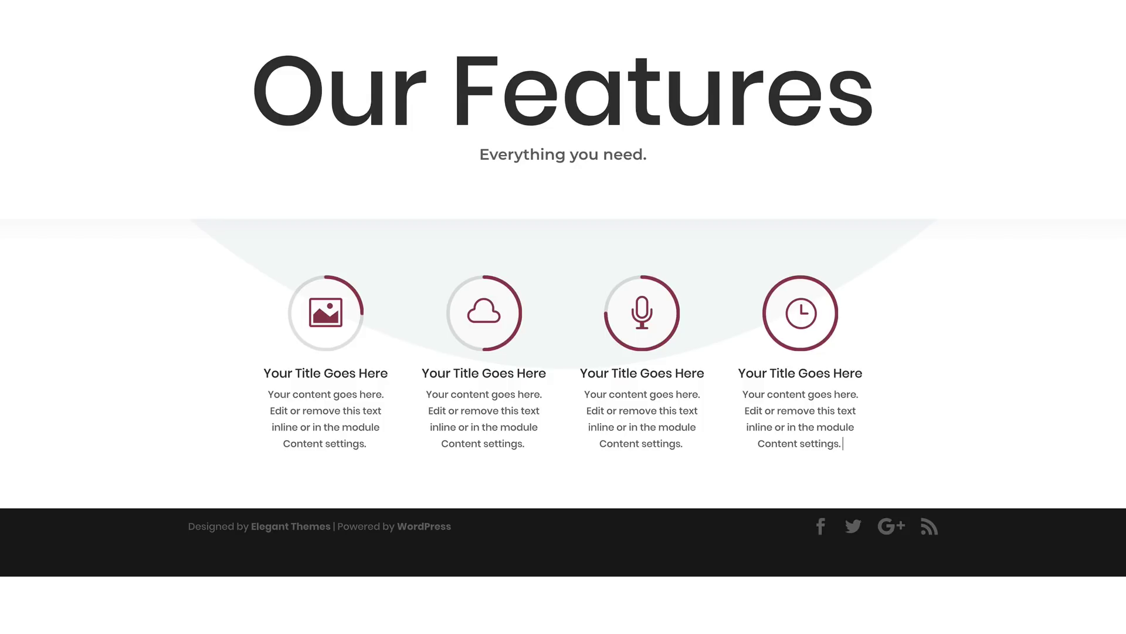
# - Make the row containing the four blurb columns fullwidth in its sizing settings
pyautogui.moveTo(299, 249)
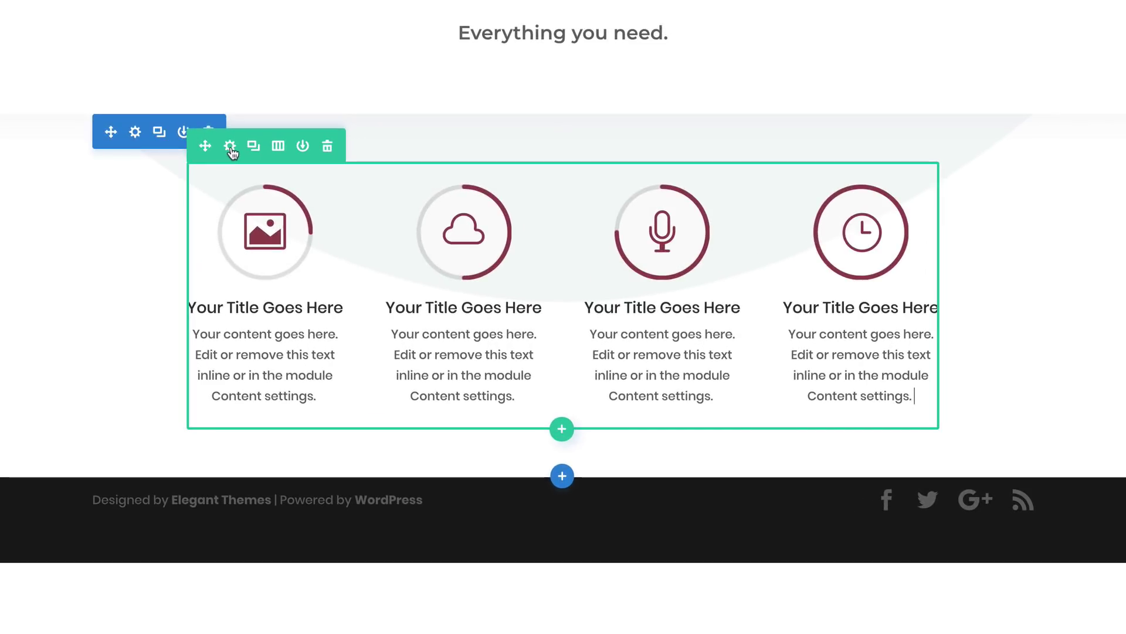
pyautogui.click(229, 152)
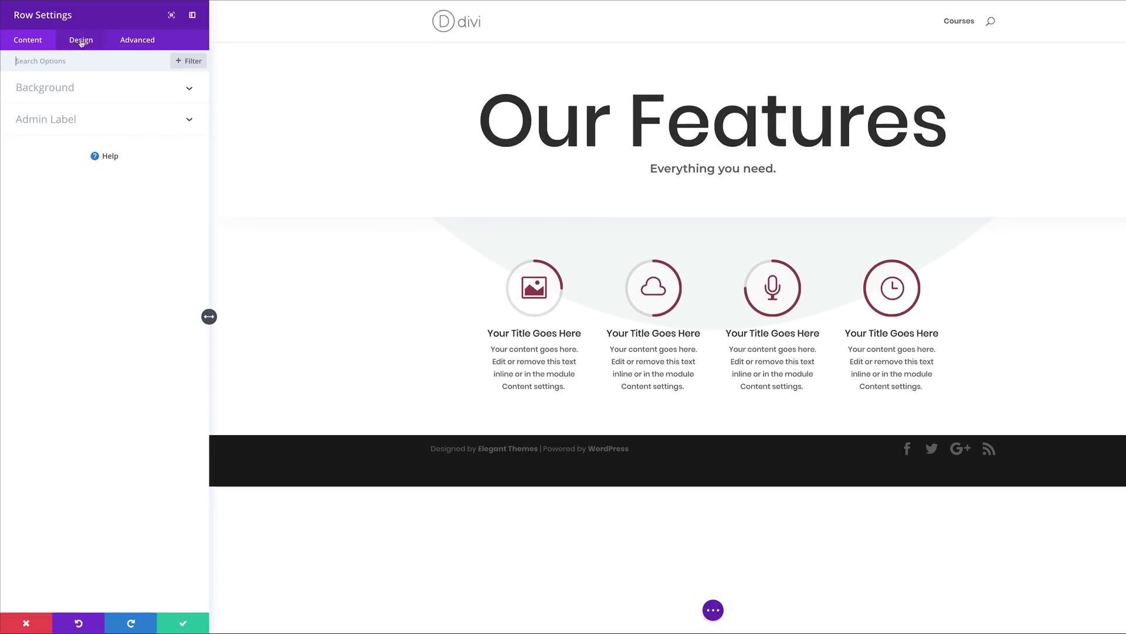
pyautogui.click(81, 41)
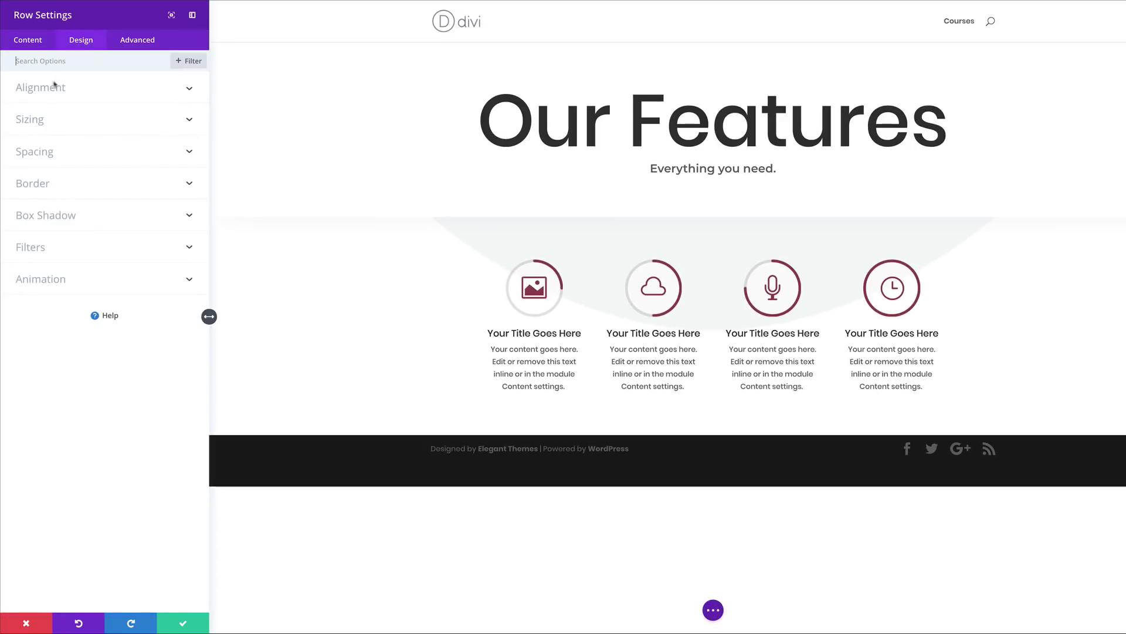
pyautogui.click(42, 121)
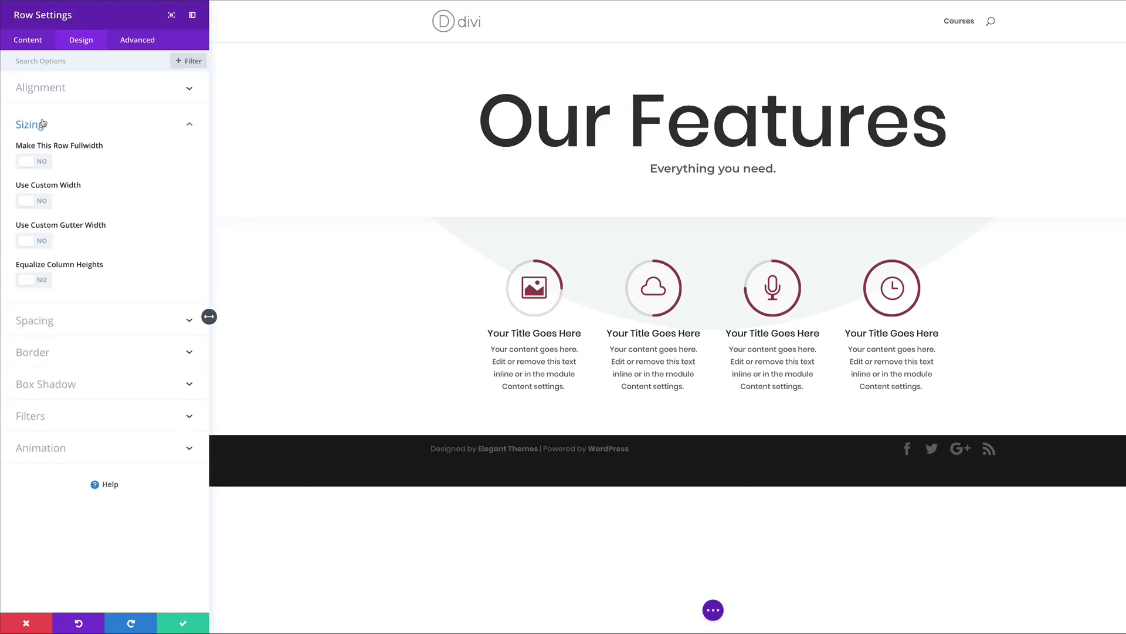
pyautogui.click(46, 163)
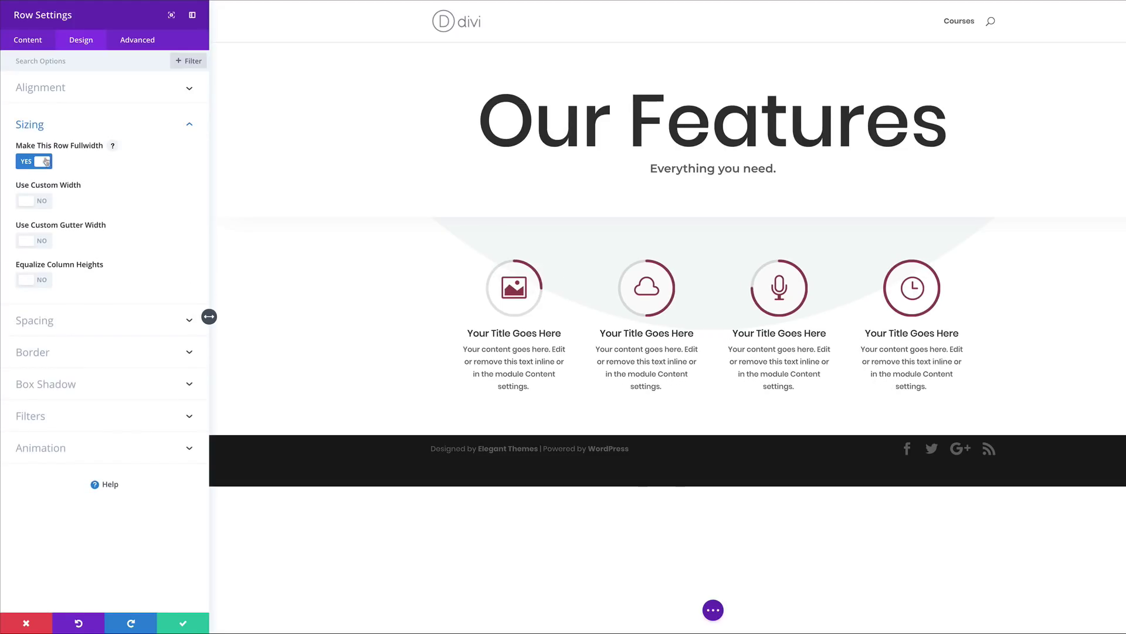
# - Set the custom top padding of columns 2 and 3 in the row to 9%
pyautogui.click(47, 316)
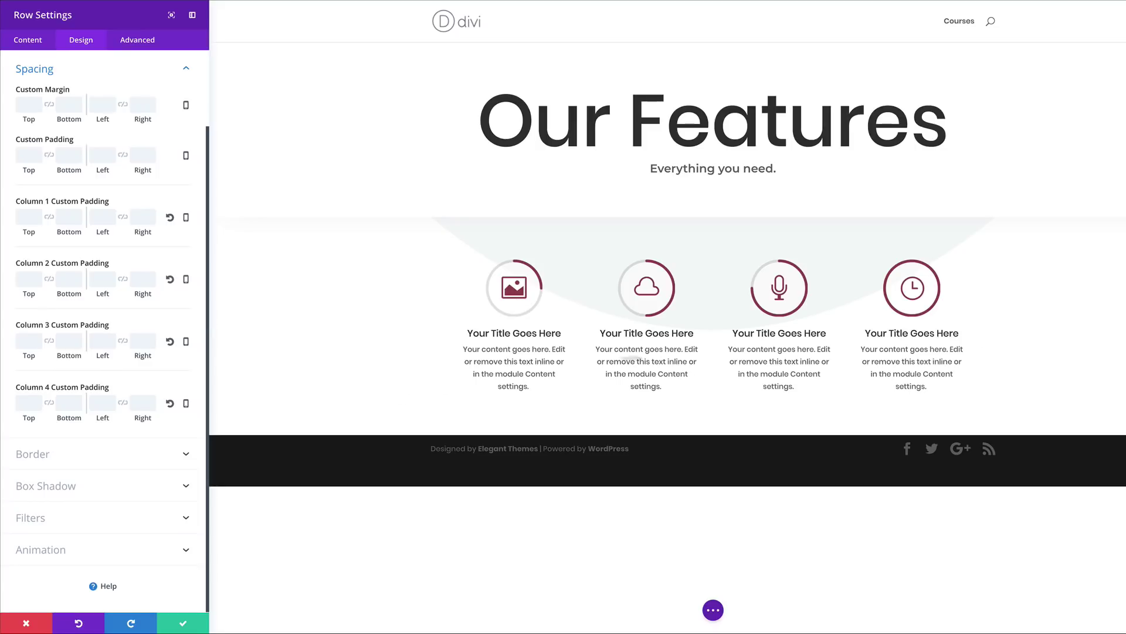
pyautogui.click(27, 278)
pyautogui.write('9%')
pyautogui.click(24, 340)
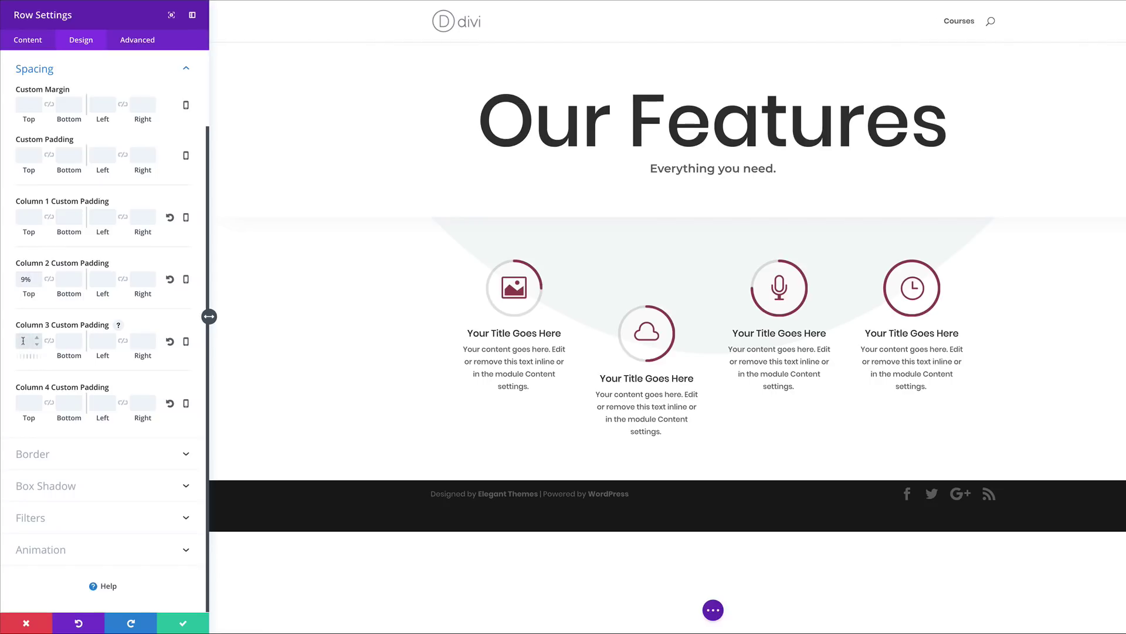
pyautogui.write('9%')
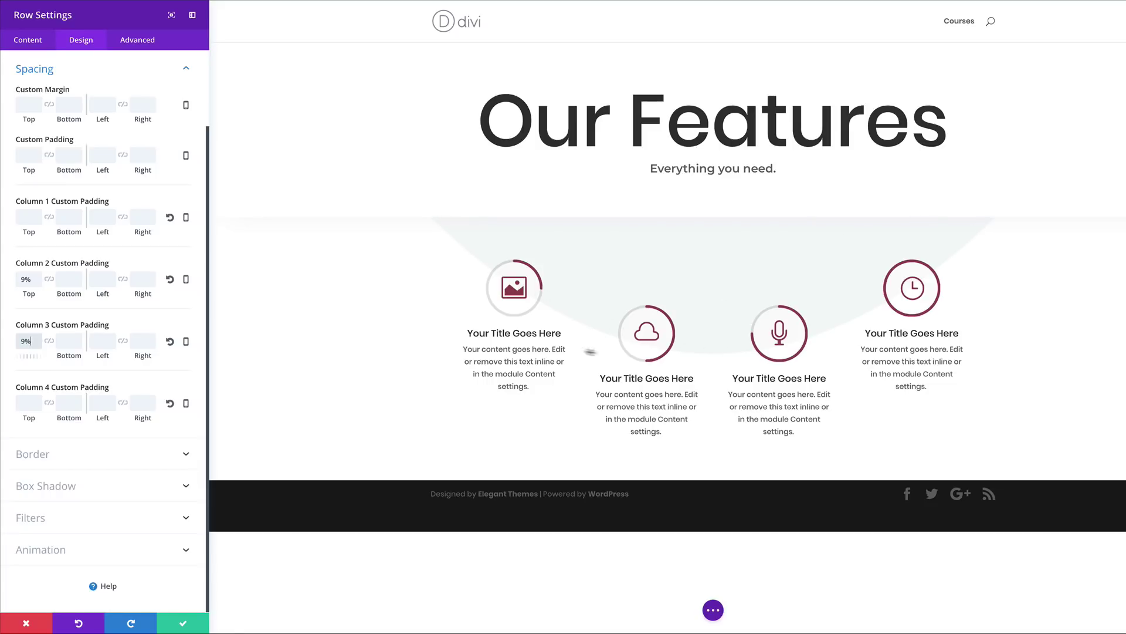
# - Set column 2's custom top padding for tablets to 0 and save the row settings
pyautogui.click(186, 281)
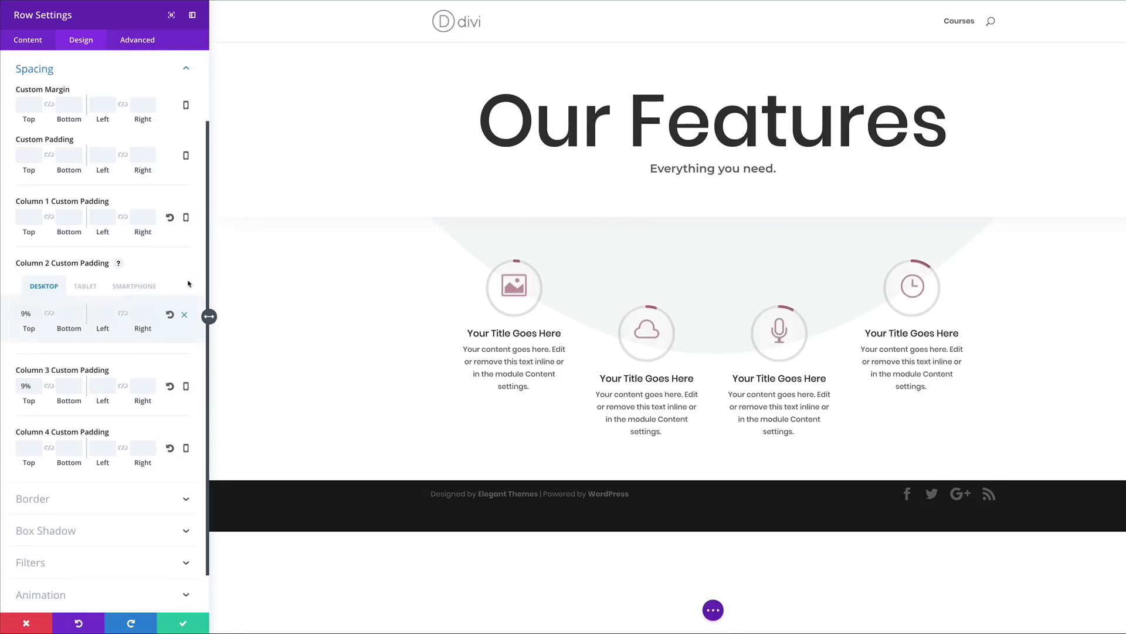
pyautogui.click(87, 286)
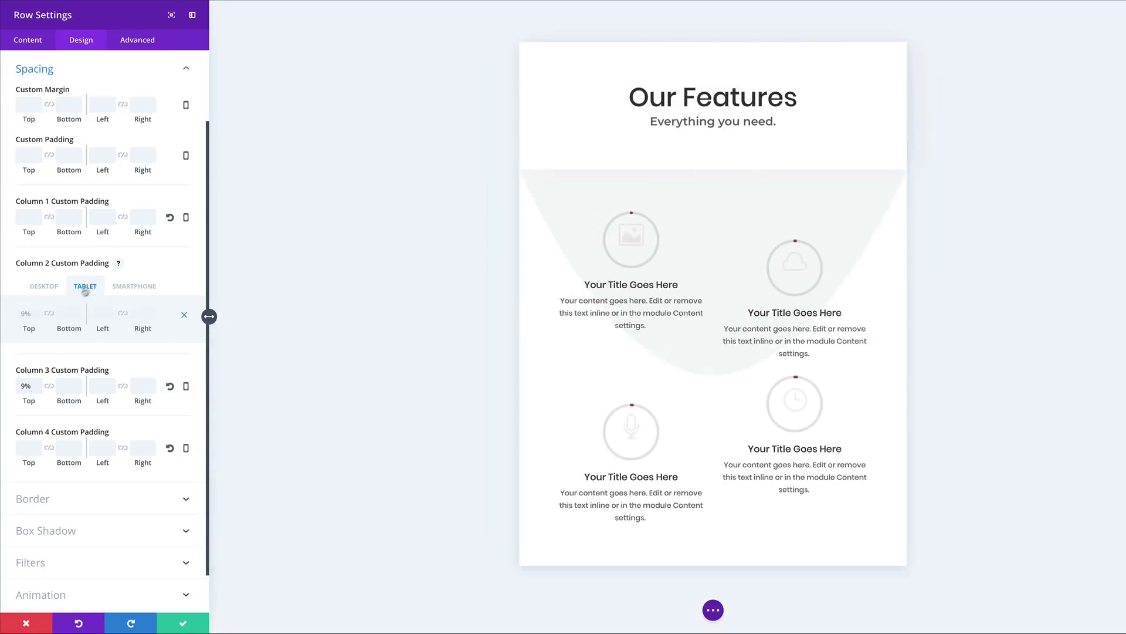
pyautogui.click(22, 315)
pyautogui.write('0')
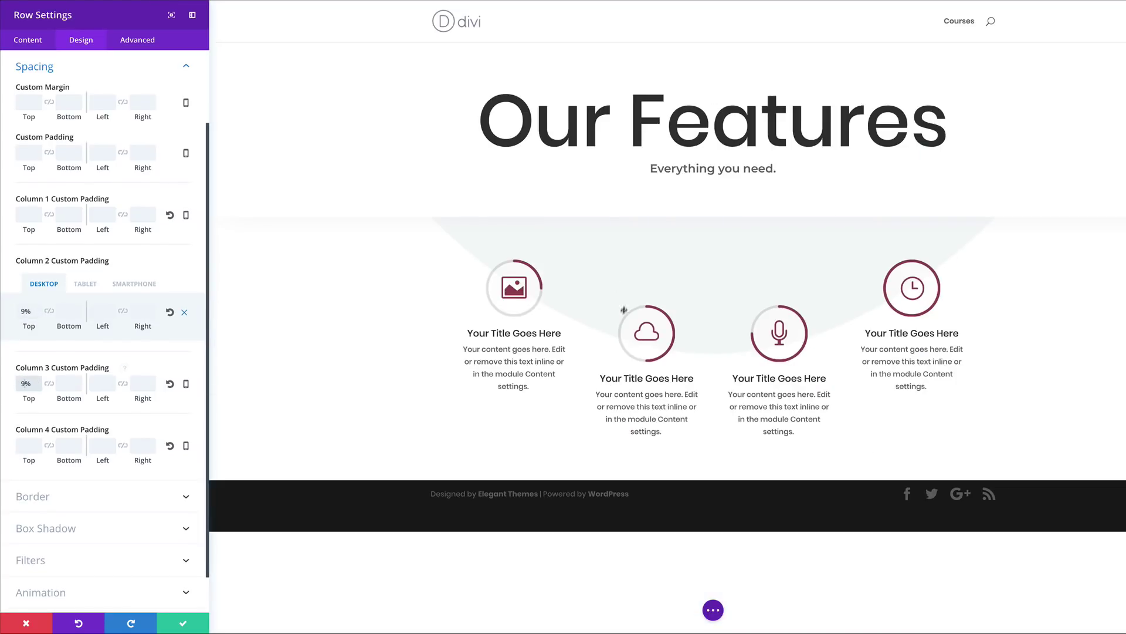
pyautogui.click(180, 625)
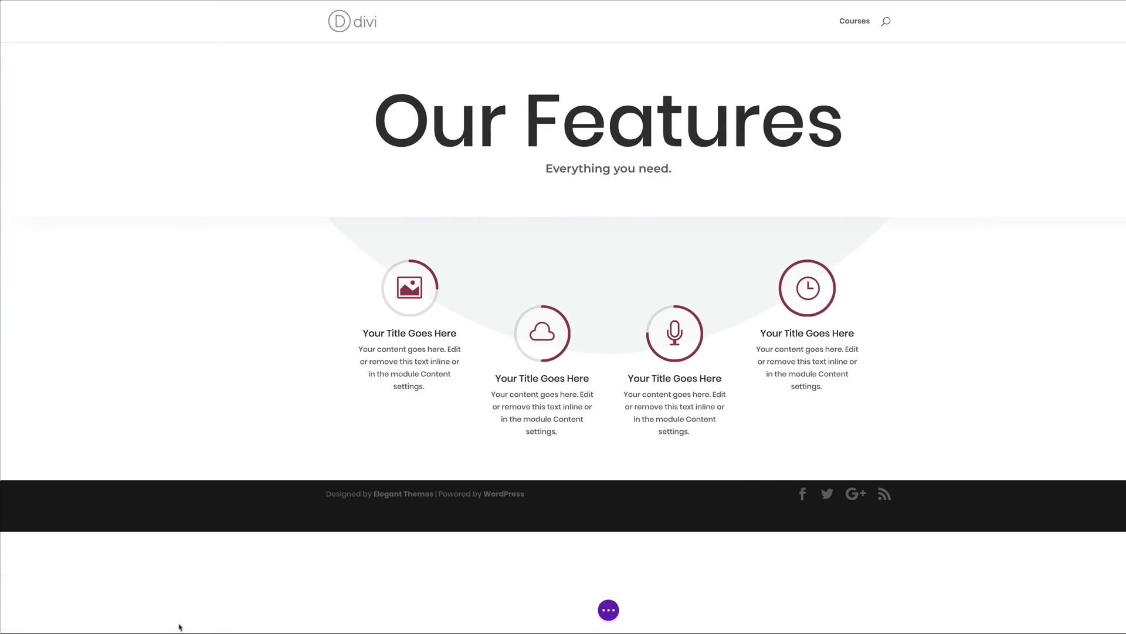